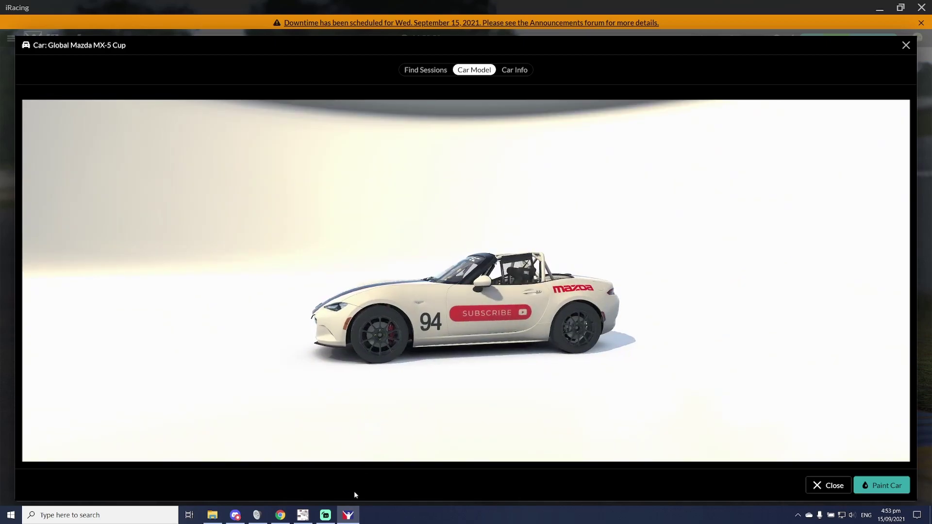
- Duplicate the red, green and blue layers of the Paintable Area
click(305, 515)
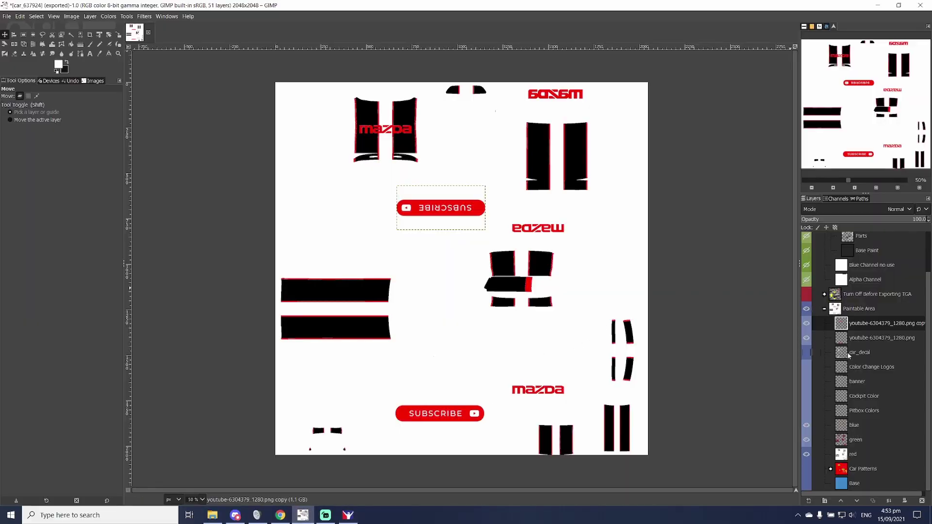
click(852, 455)
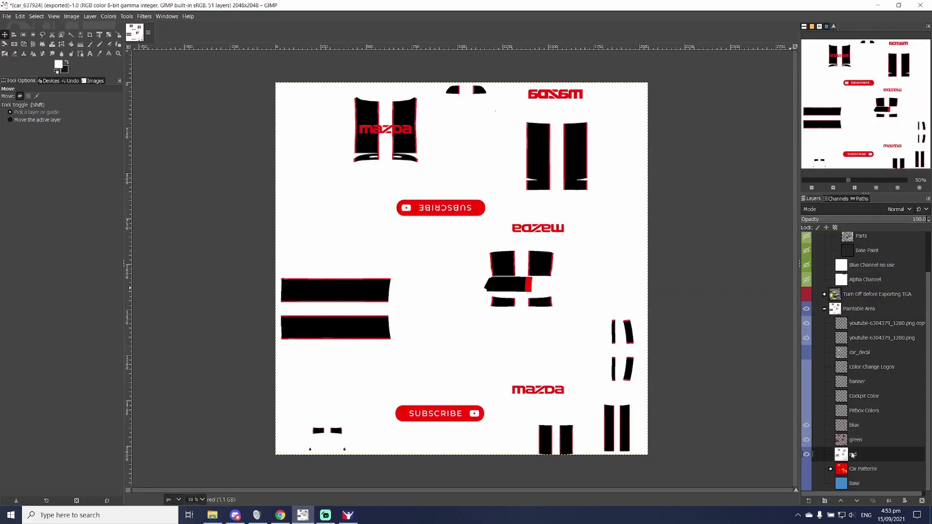
right_click(852, 455)
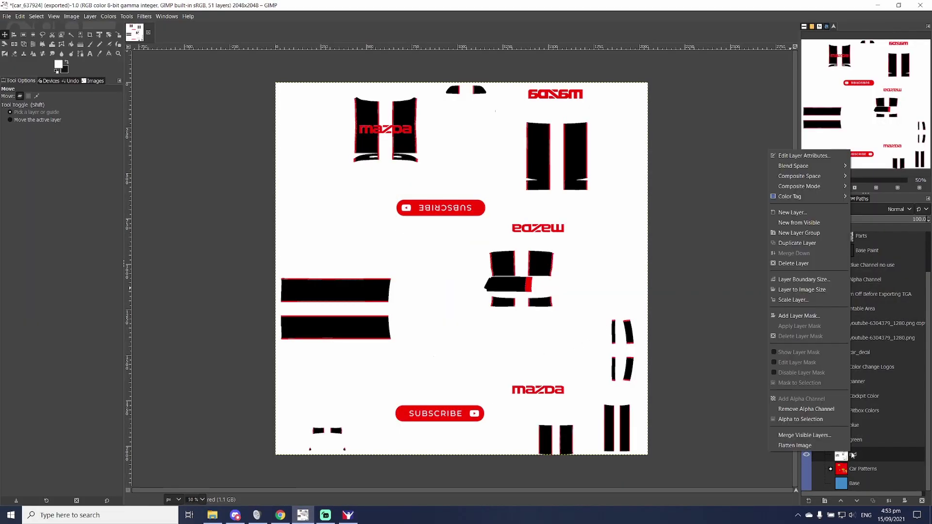
click(797, 244)
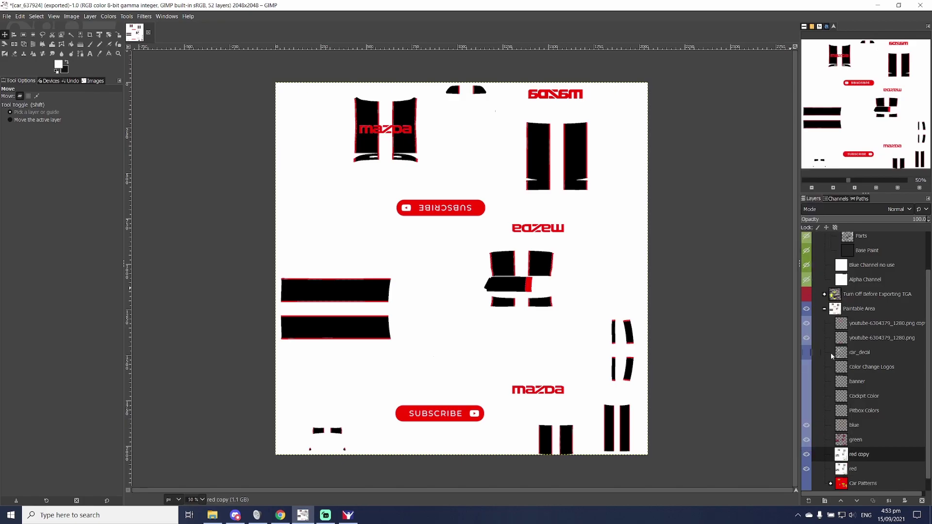
click(862, 438)
right_click(862, 438)
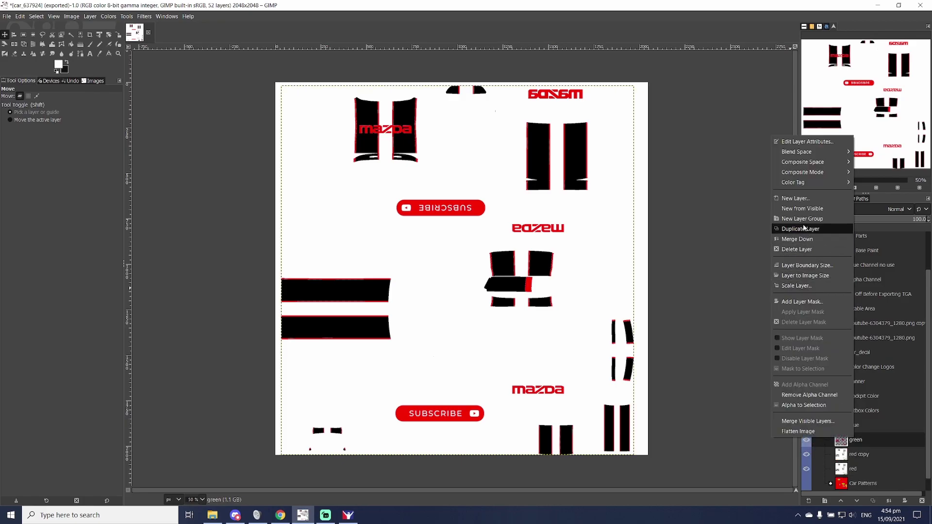
click(804, 227)
click(854, 425)
right_click(853, 424)
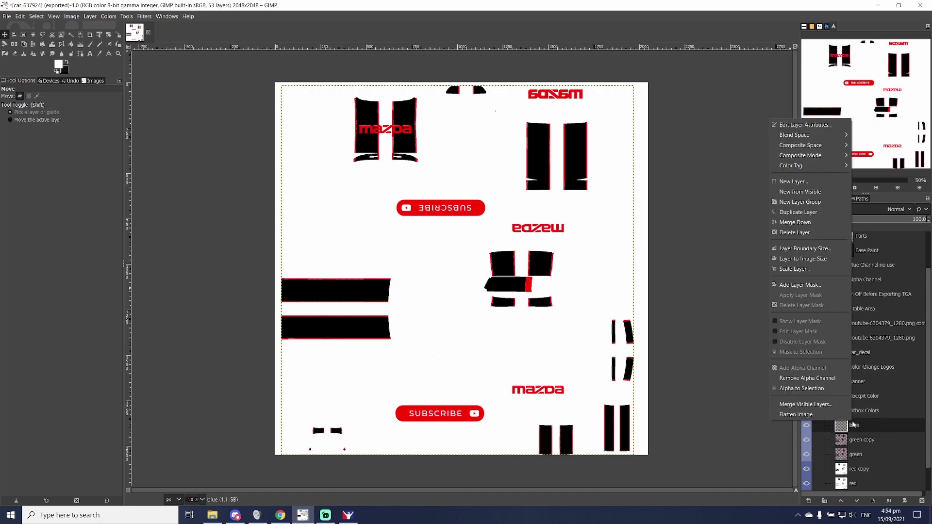
click(798, 213)
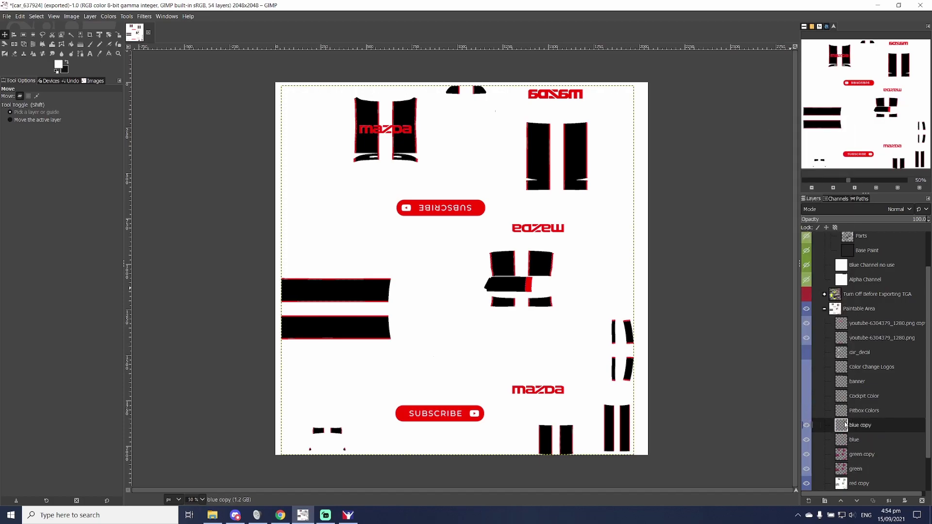
scroll(850, 425, down, 3)
- Drag red copy, green copy and blue copy into the Custom Spec Map group
drag(860, 441, 863, 252)
scroll(857, 435, down, 5)
scroll(856, 444, down, 1)
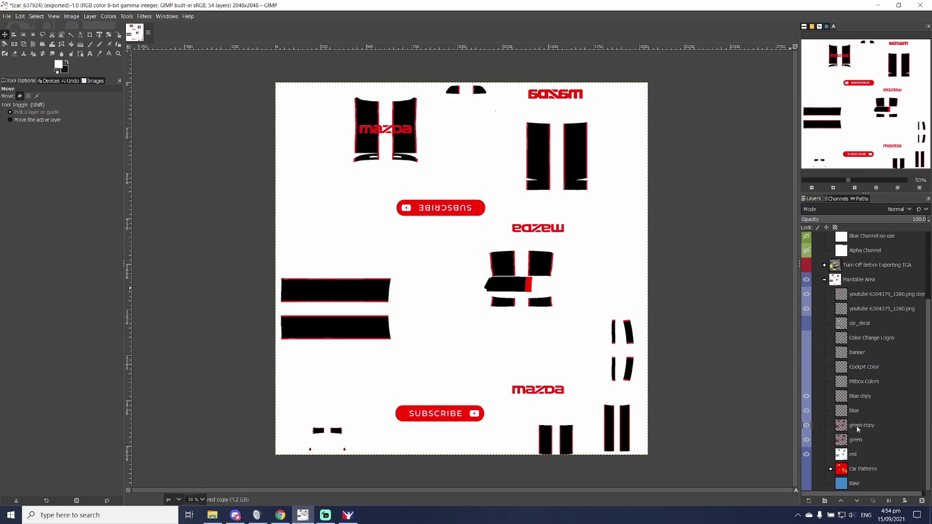
drag(857, 429, 859, 269)
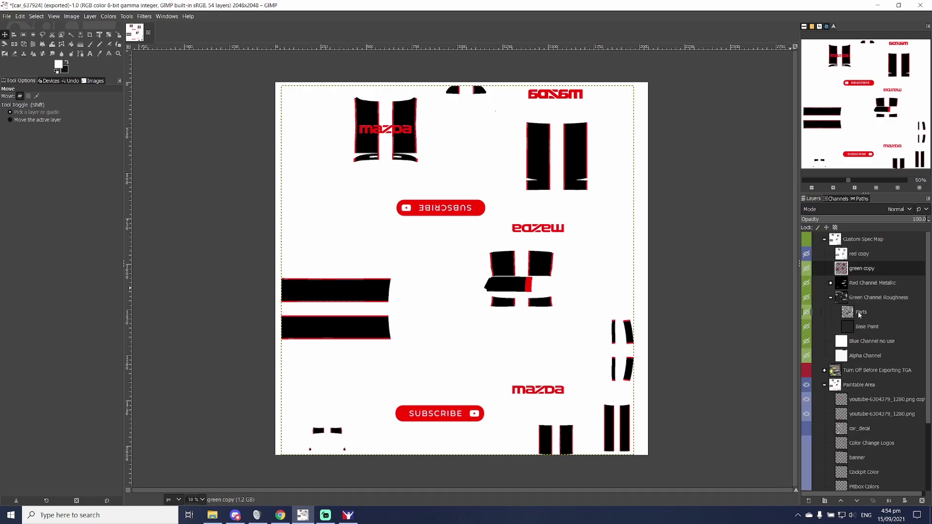
scroll(874, 449, down, 3)
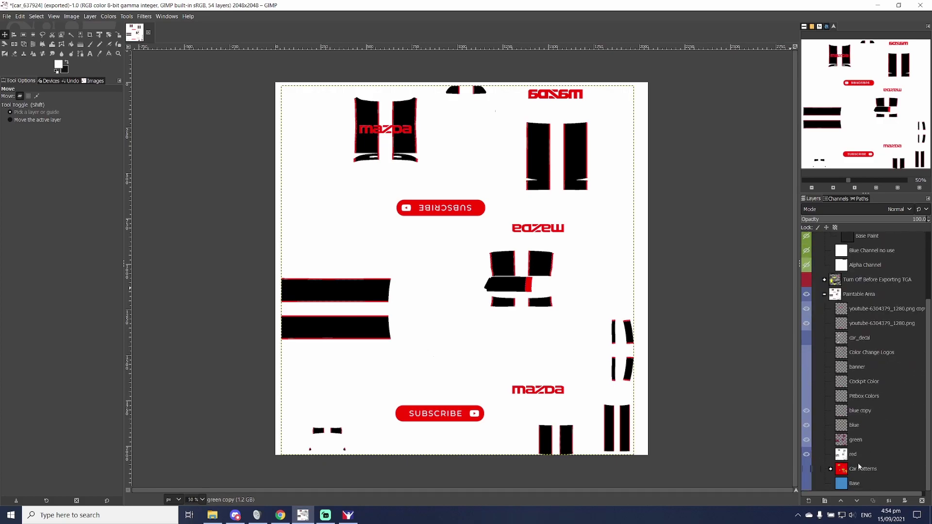
drag(857, 413, 856, 278)
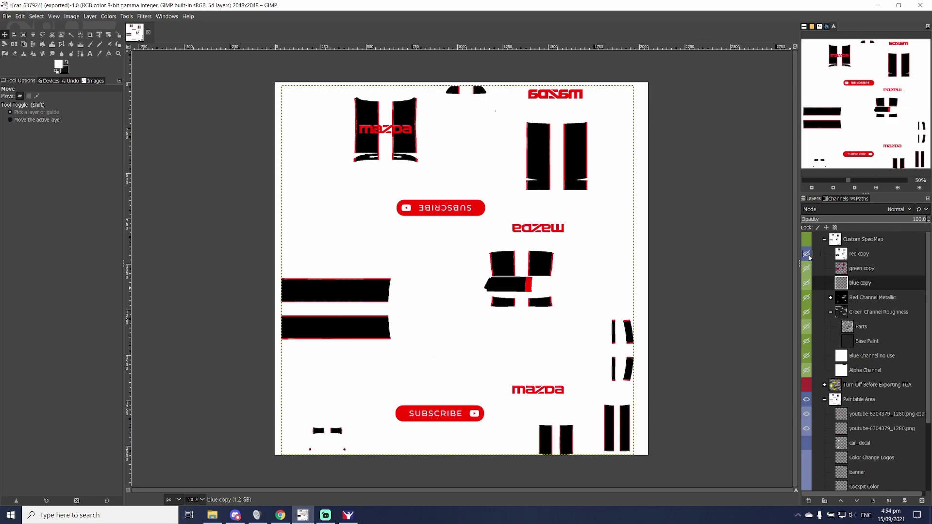
- Hide the red copy layer and make it the active layer
click(808, 254)
click(845, 259)
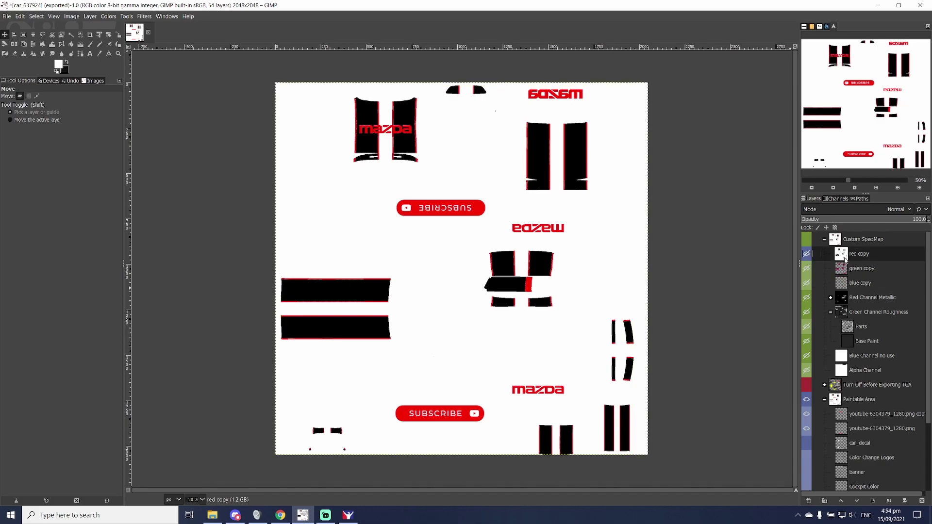
scroll(844, 377, down, 3)
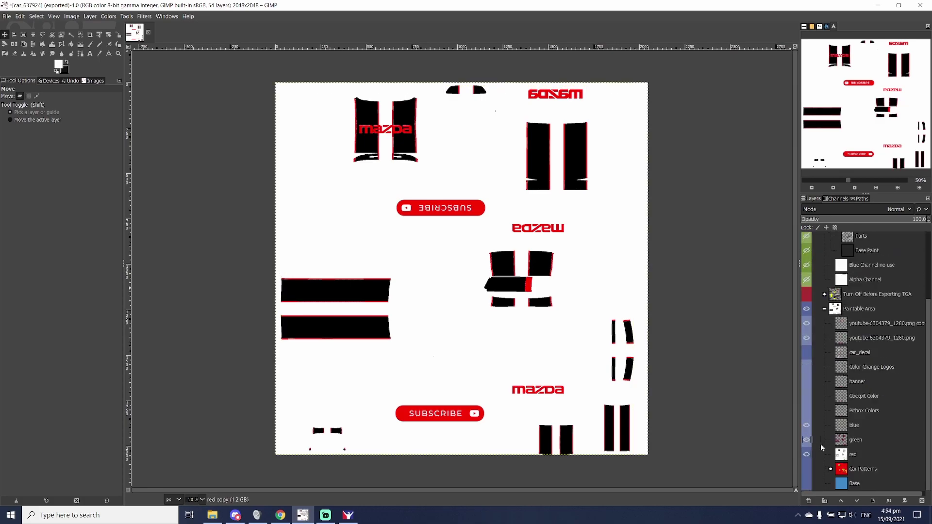
- Hide and collapse Paintable Area, and put a duplicate of red copy into Green Channel Roughness
click(807, 309)
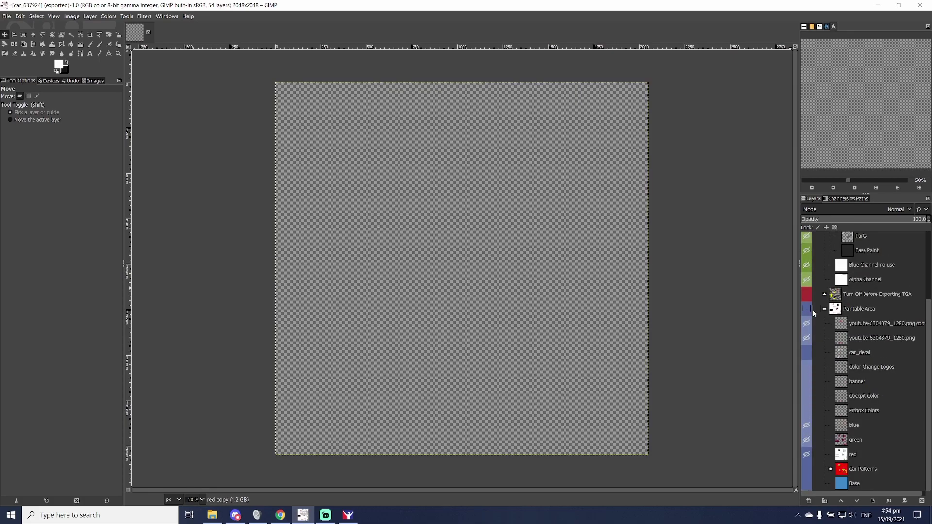
click(824, 309)
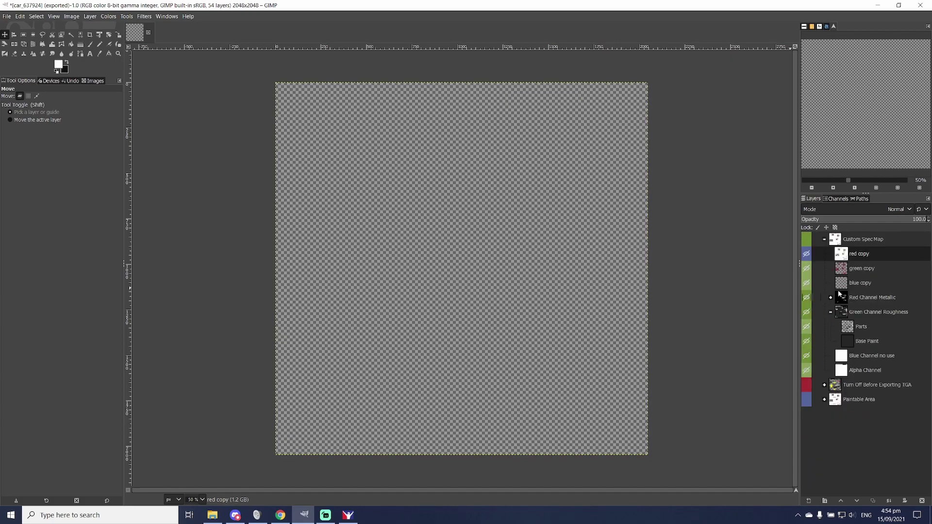
right_click(858, 256)
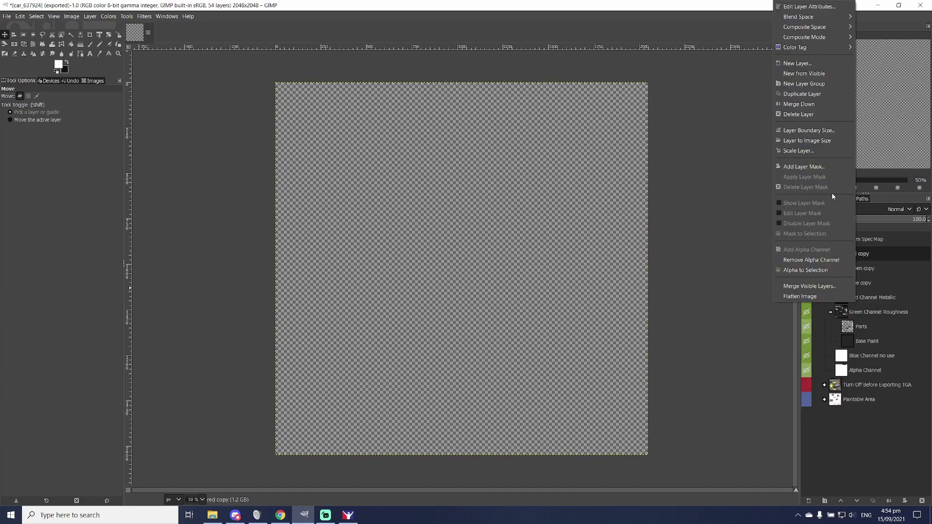
click(802, 95)
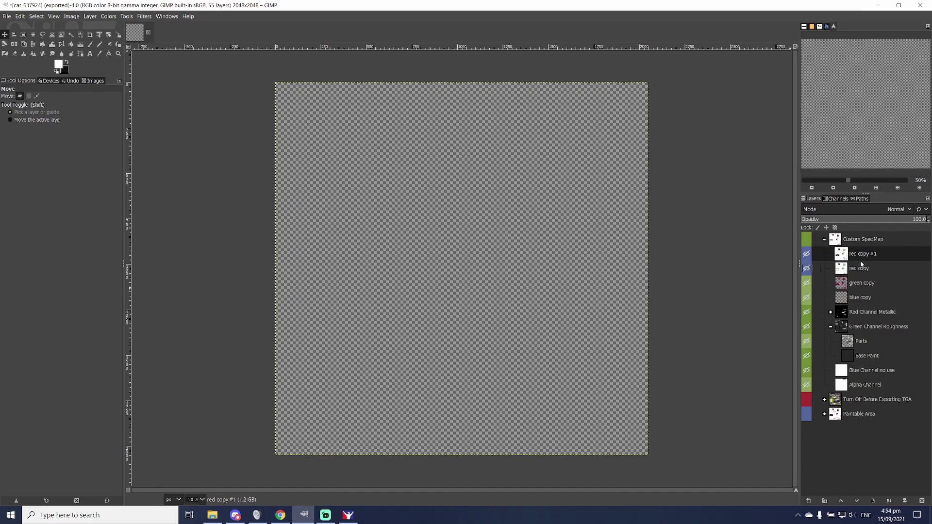
mouse_move(863, 256)
mouse_down()
mouse_move(865, 347)
mouse_move(866, 329)
mouse_move(866, 338)
mouse_up()
- Move the red, green and blue copies into Red Channel Metallic and show Custom Spec Map
click(831, 298)
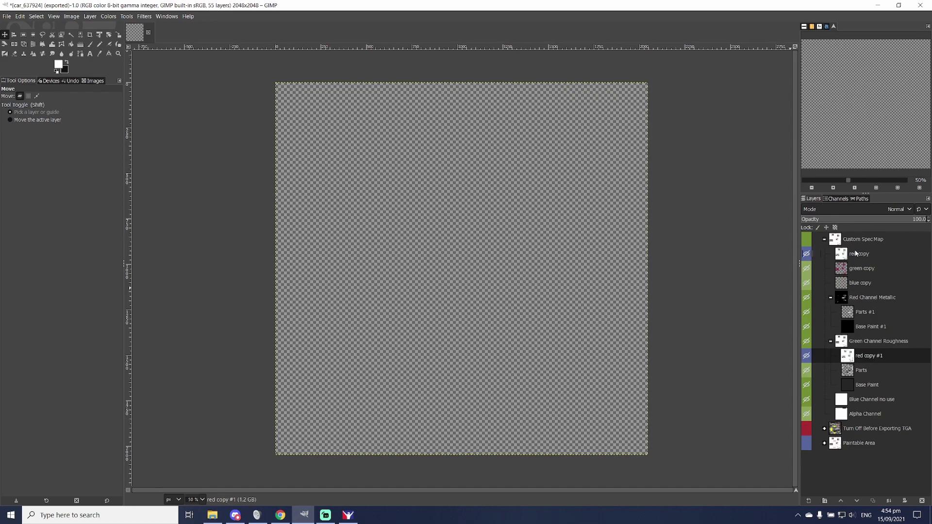
drag(859, 253, 864, 302)
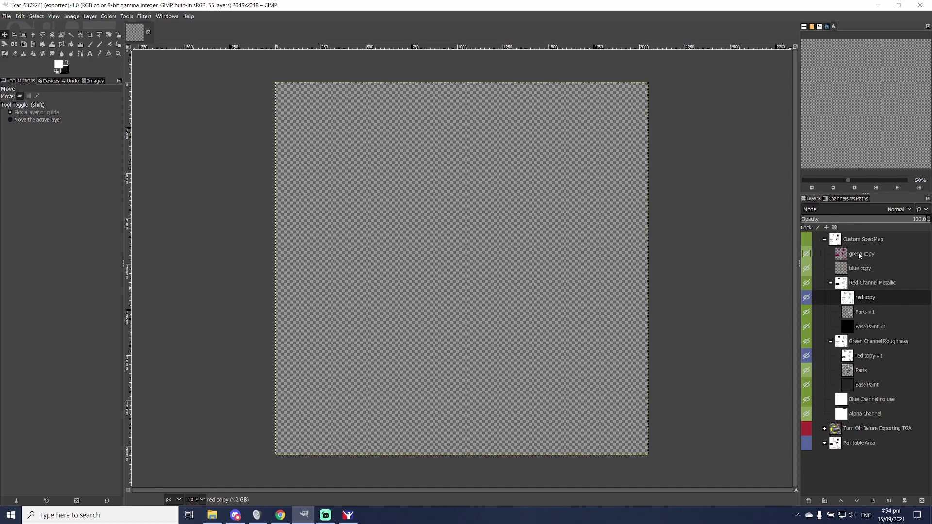
drag(862, 254, 863, 306)
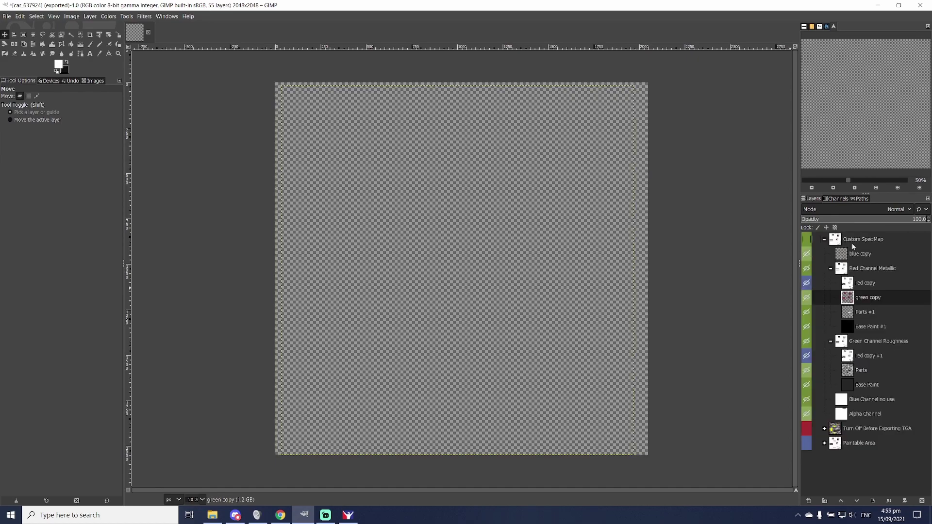
drag(854, 253, 869, 305)
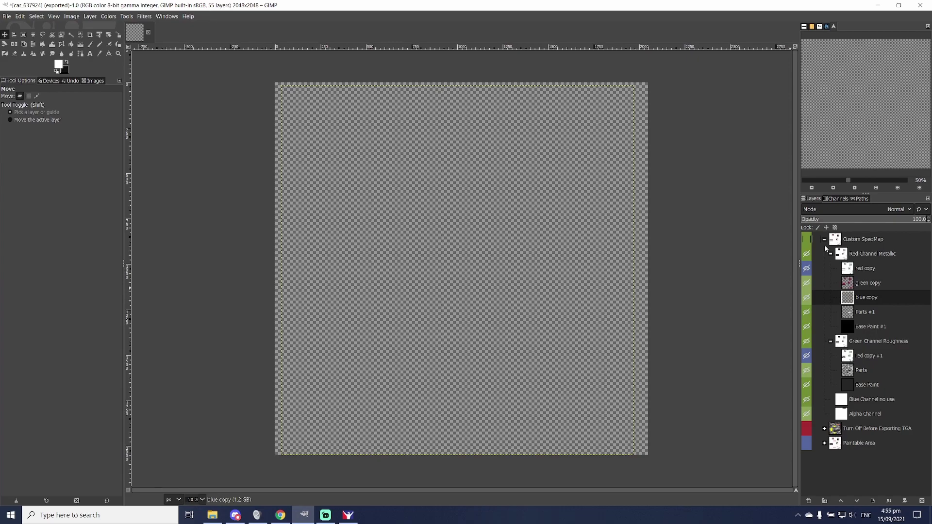
click(807, 240)
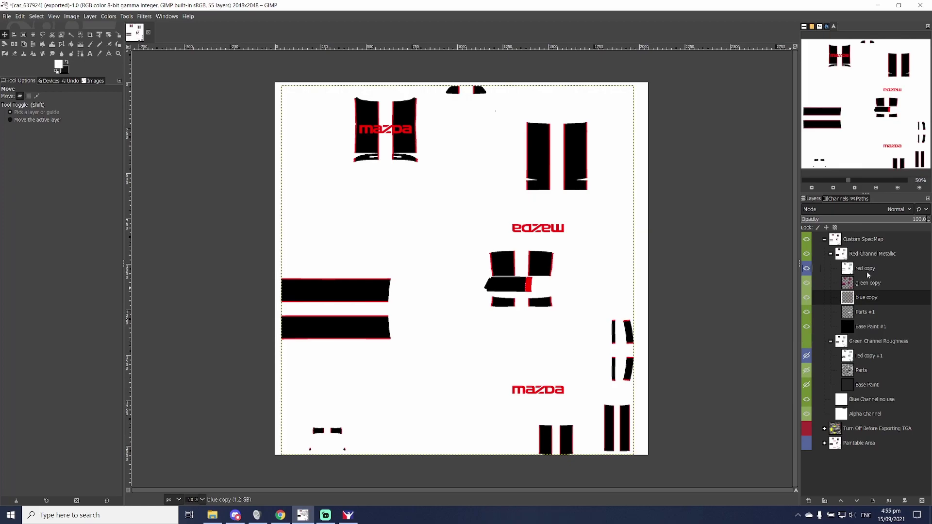
- Duplicate green copy and blue copy and move both #1 layers into Green Channel Roughness
click(859, 287)
right_click(861, 287)
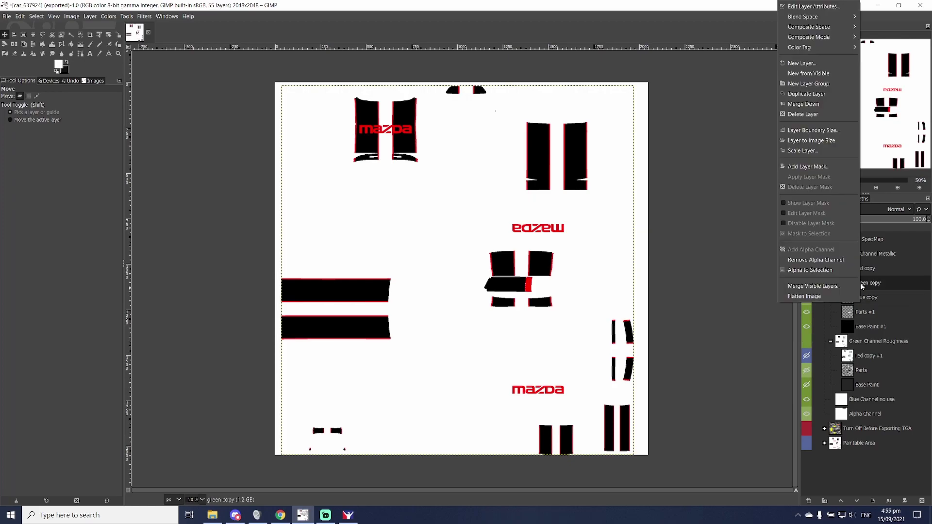
click(808, 94)
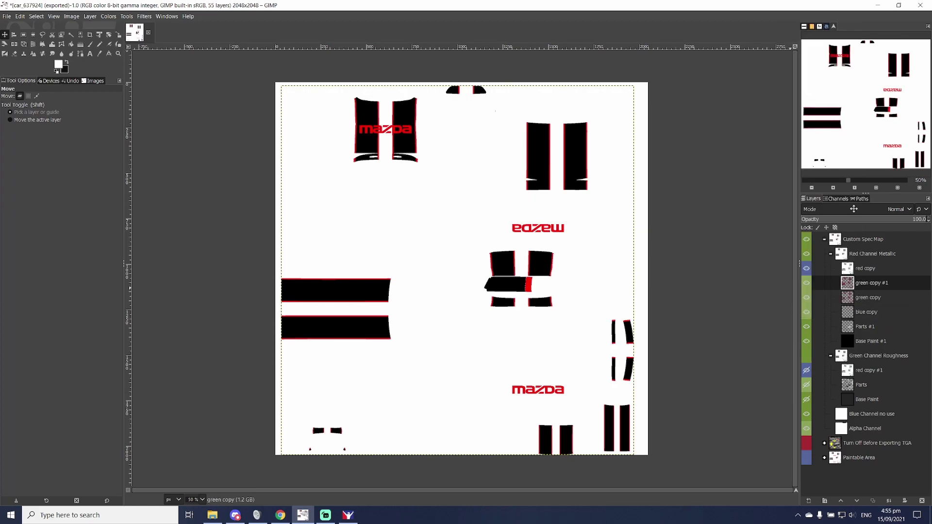
drag(870, 284, 862, 379)
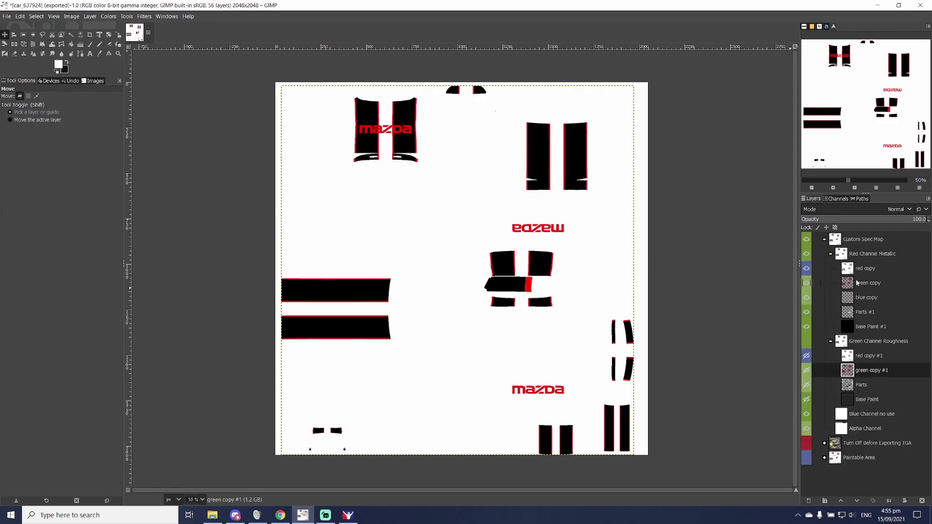
right_click(861, 300)
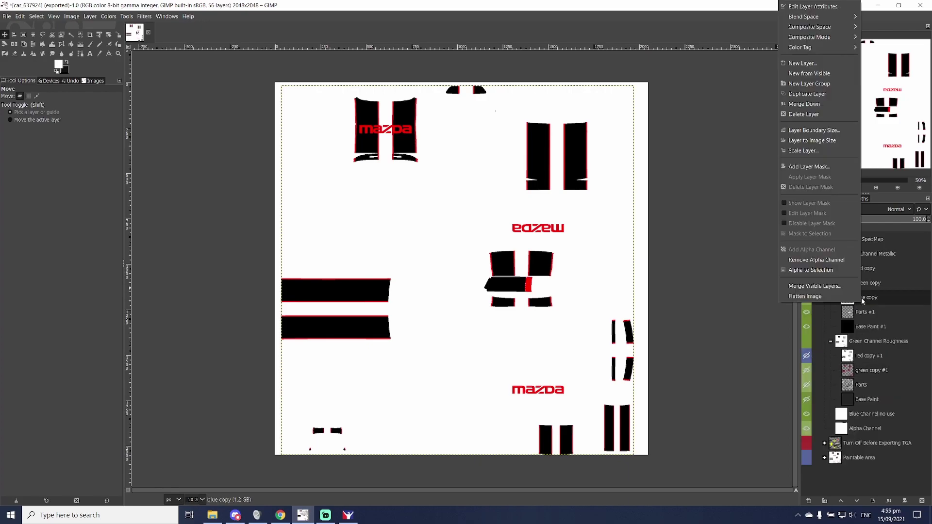
click(810, 94)
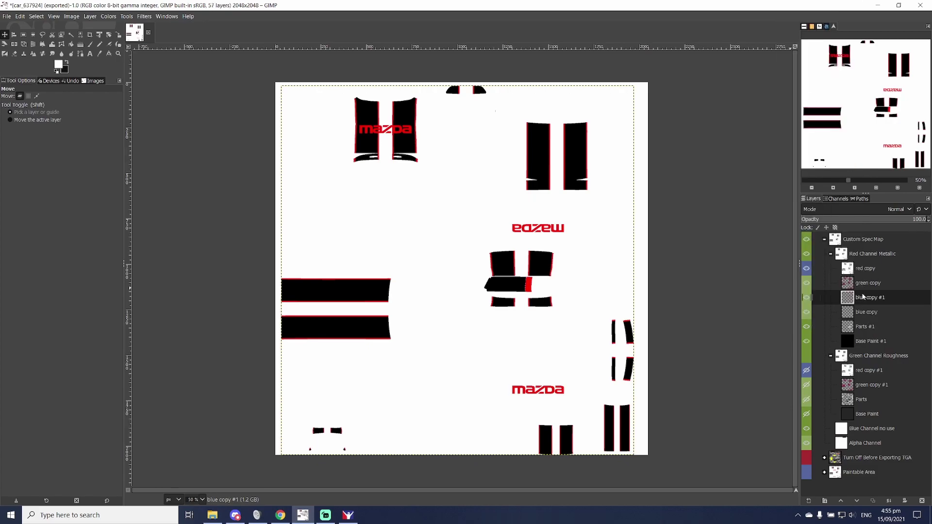
drag(864, 297, 870, 396)
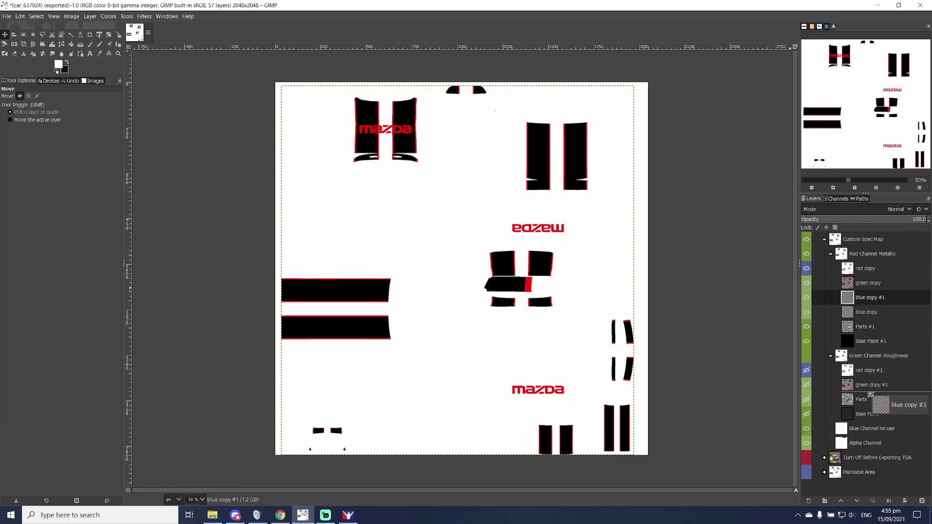
click(859, 269)
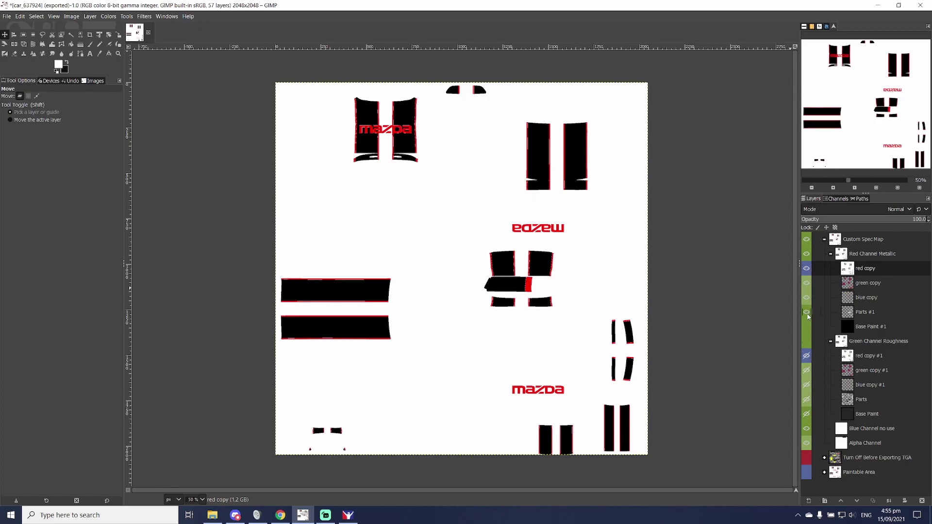
- Hide Parts #1, blue copy, green copy, Blue Channel no use and Alpha Channel, keeping red copy active
drag(808, 316, 807, 283)
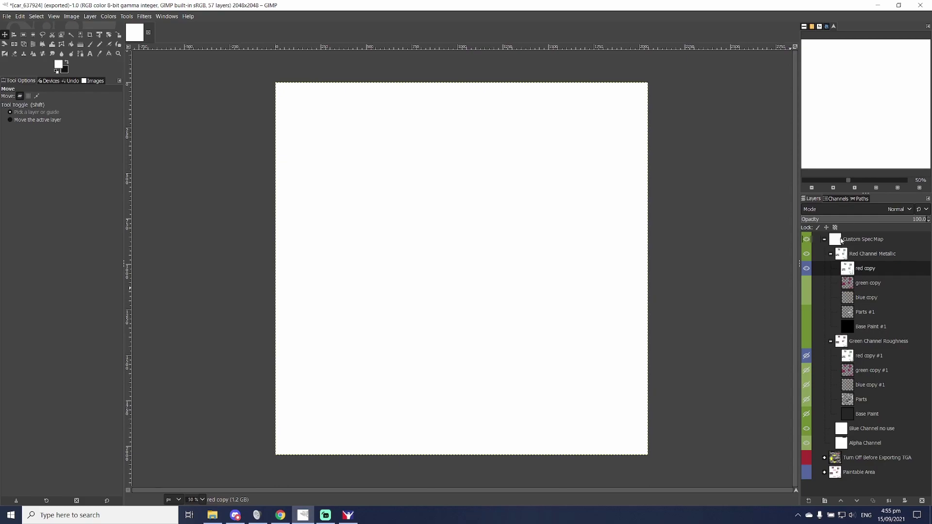
click(844, 432)
drag(807, 429, 807, 443)
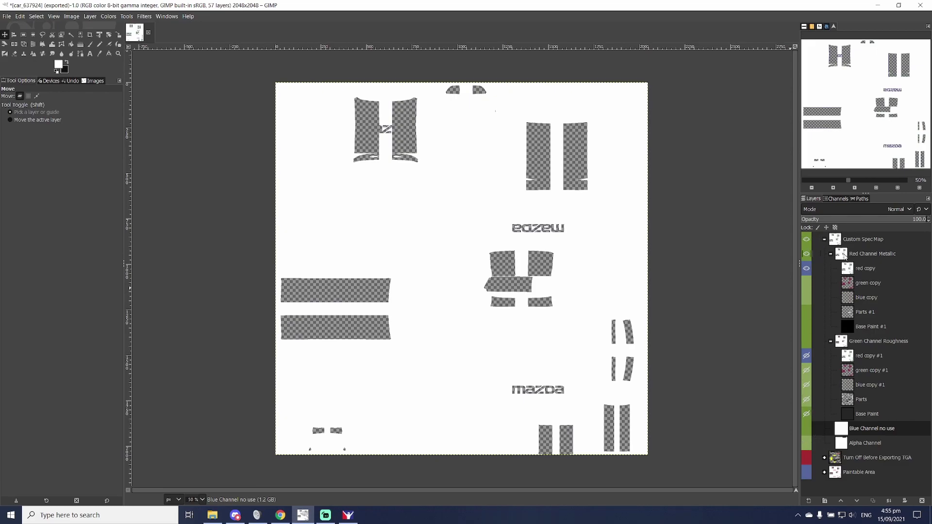
click(851, 271)
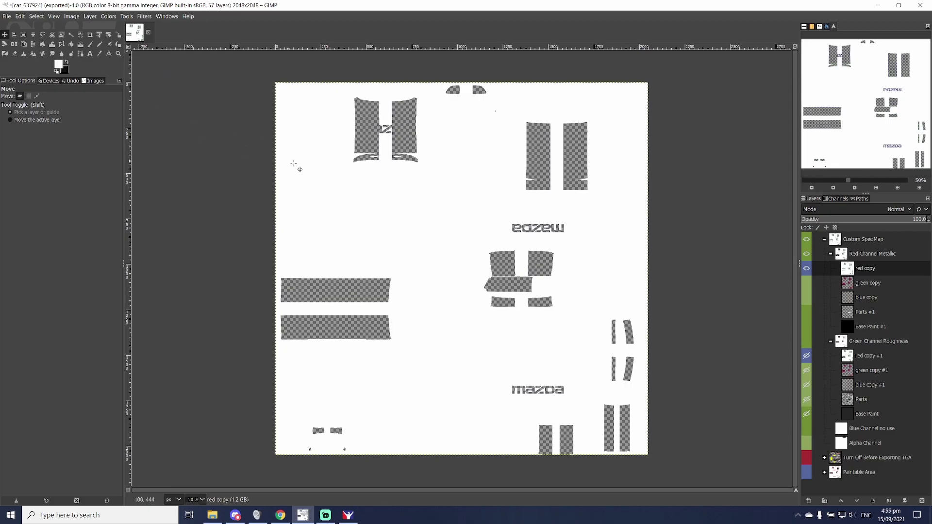
- Set the foreground colour to pure red (ff0000)
click(59, 66)
click(105, 117)
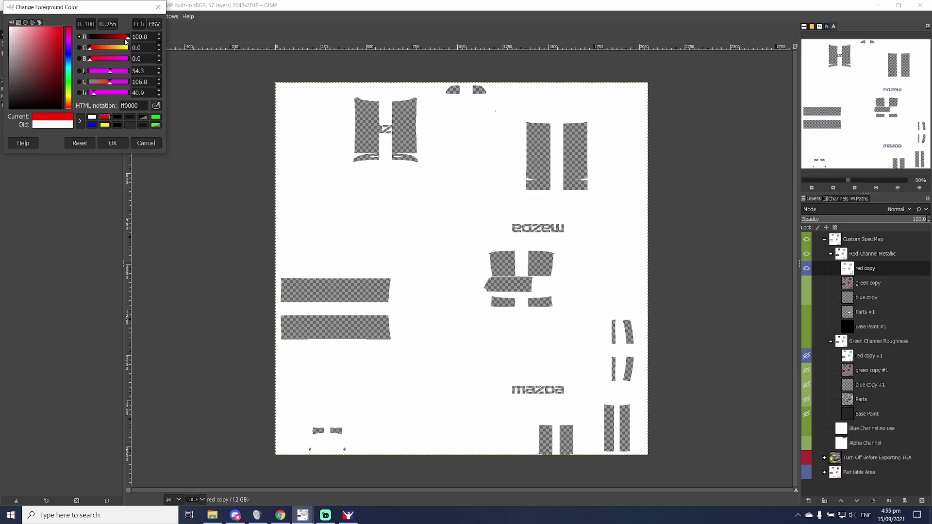
click(108, 145)
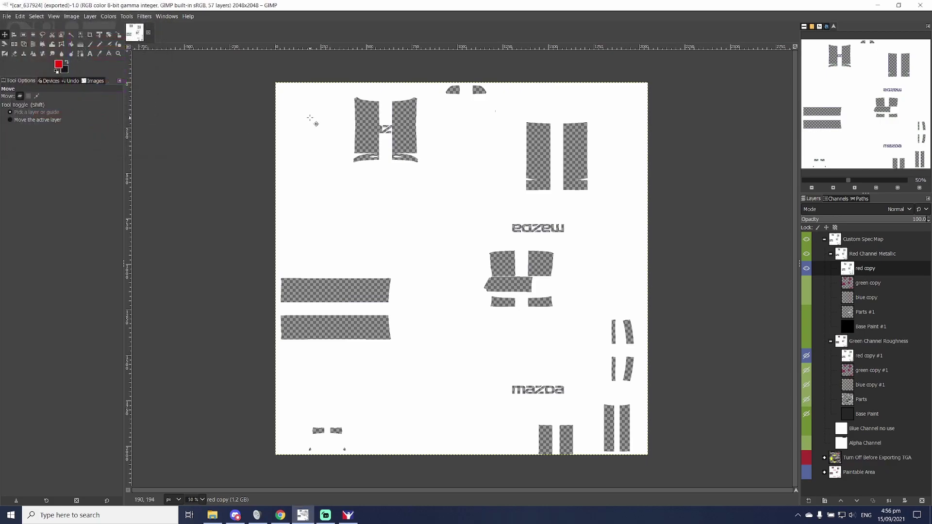
- Select the white area of red copy by colour and fill it with red
right_click(382, 214)
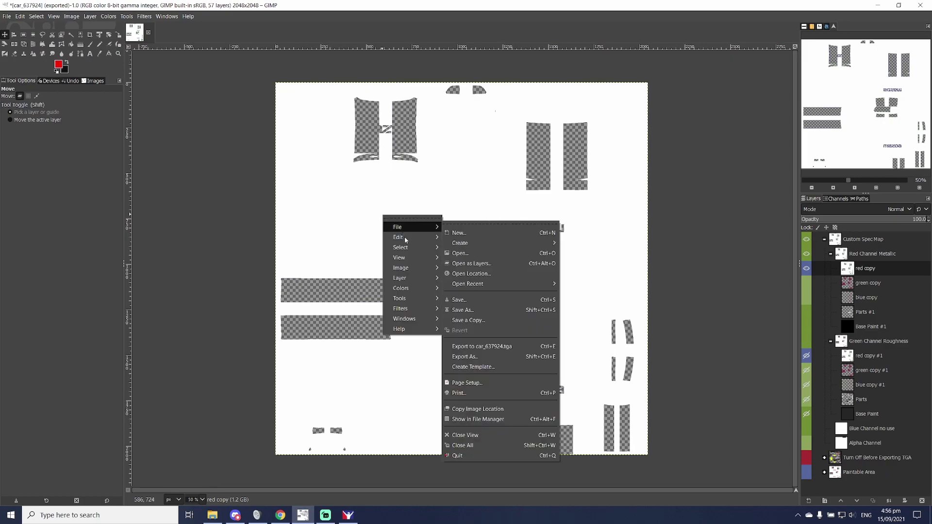
mouse_move(408, 248)
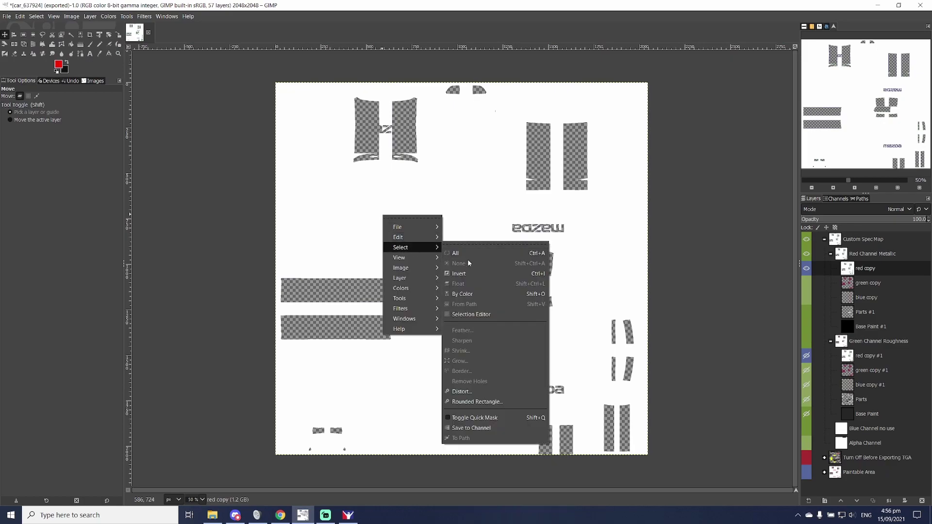
click(463, 294)
click(406, 235)
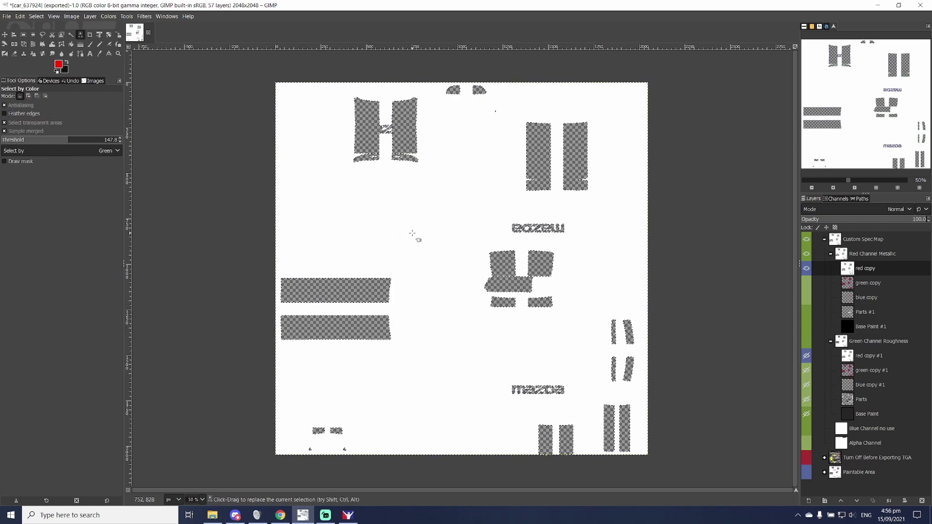
right_click(407, 237)
mouse_move(423, 256)
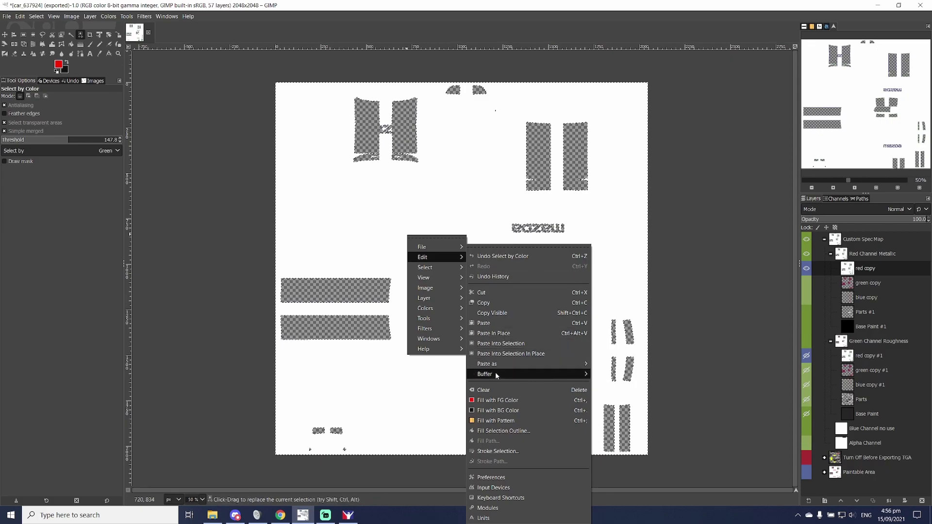
click(492, 401)
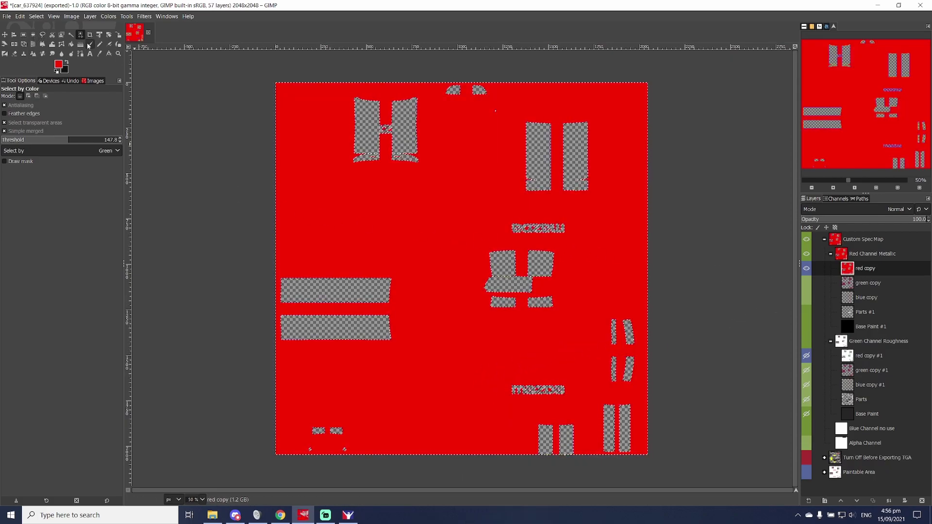
- On the green copy layer, select the black part shapes by colour and fill them red
click(868, 283)
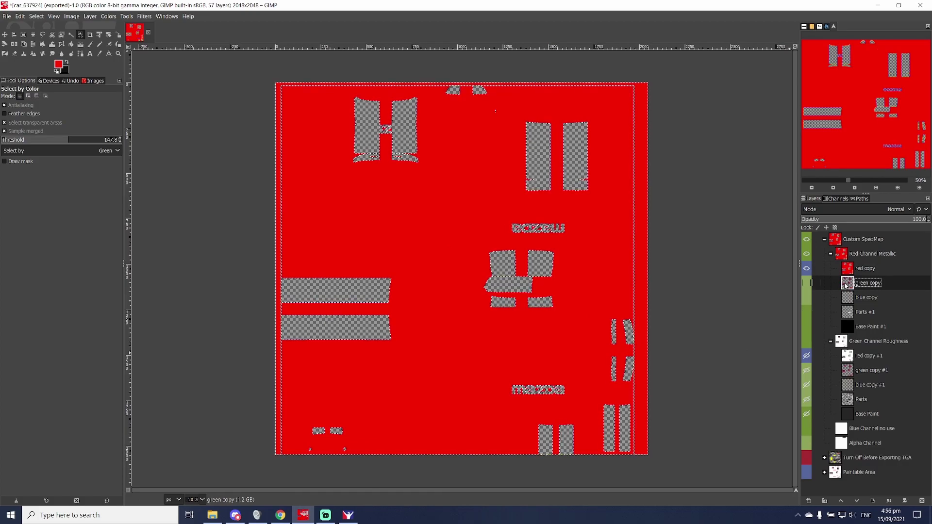
click(806, 268)
click(807, 284)
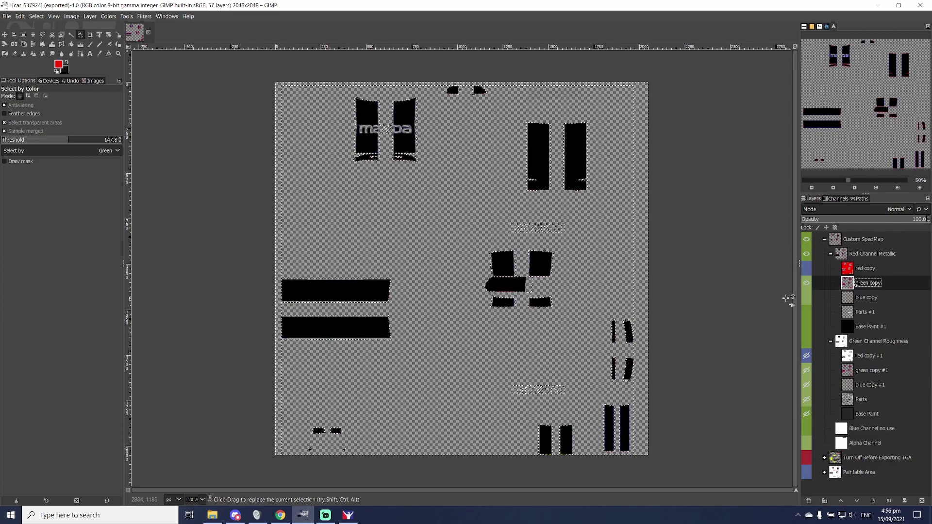
click(538, 156)
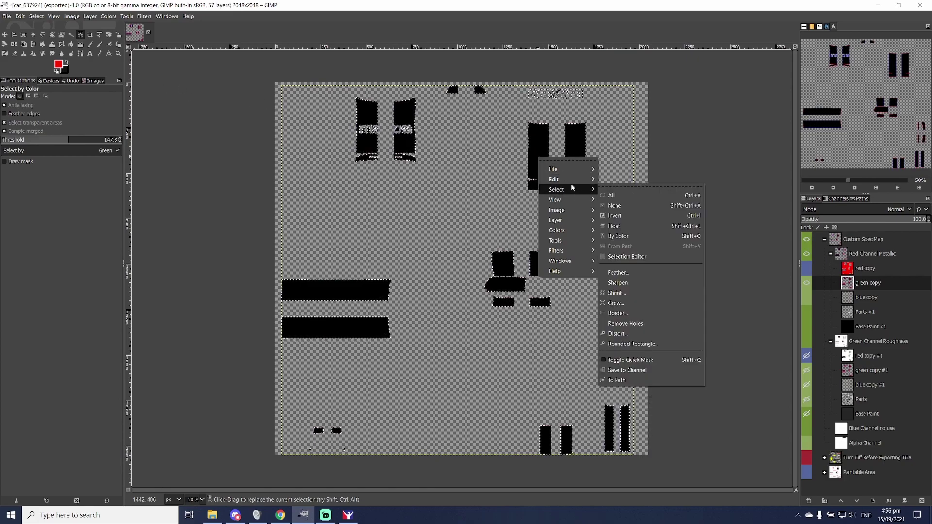
mouse_move(572, 183)
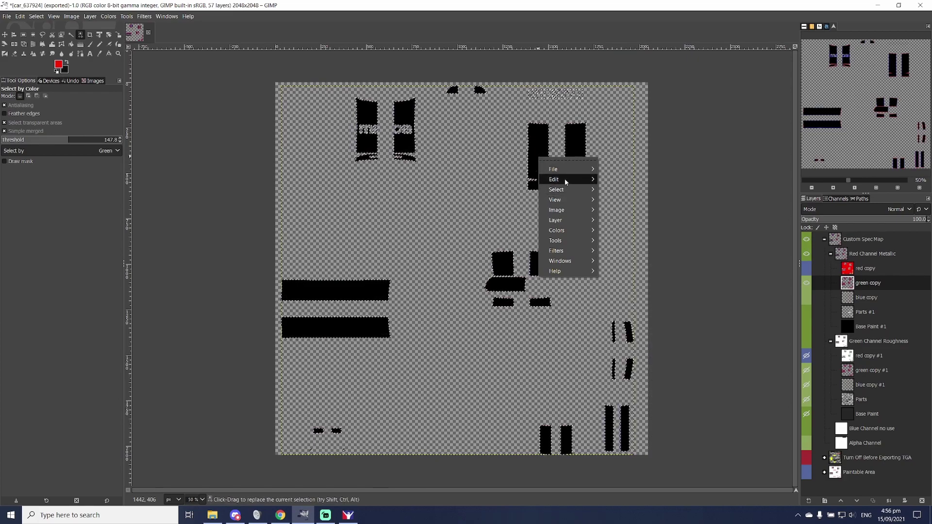
click(626, 361)
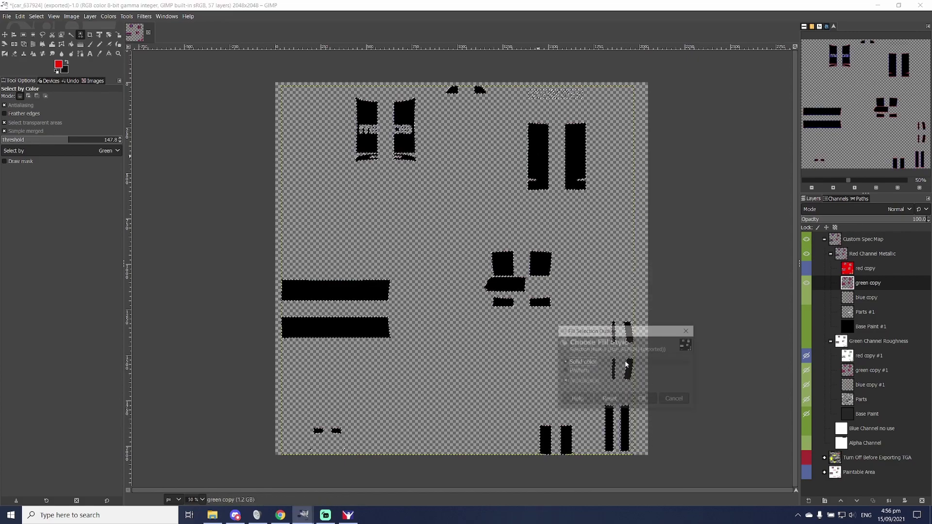
click(642, 403)
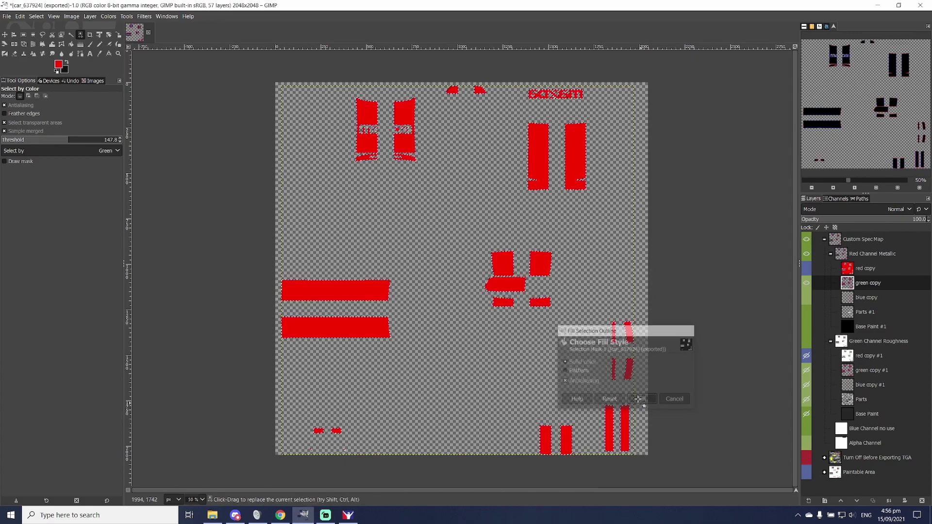
- Adjust layer visibility so only Green Channel Roughness's red copy #1 shows, and make it active
click(814, 297)
click(807, 297)
click(806, 283)
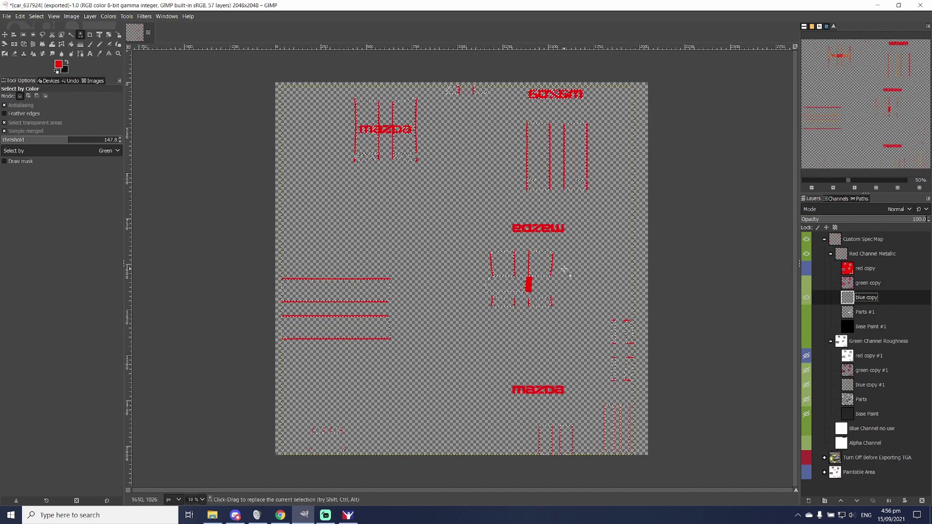
click(806, 254)
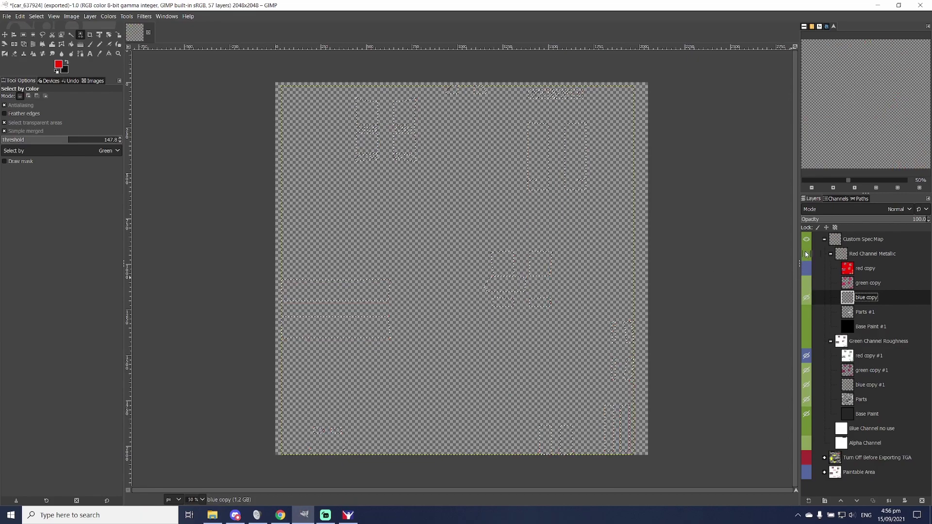
click(806, 342)
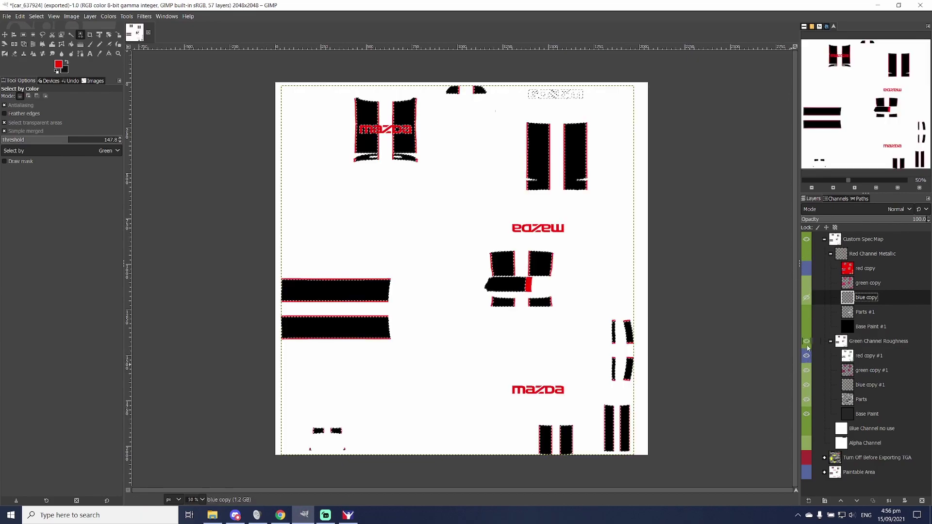
click(806, 414)
click(806, 385)
click(806, 370)
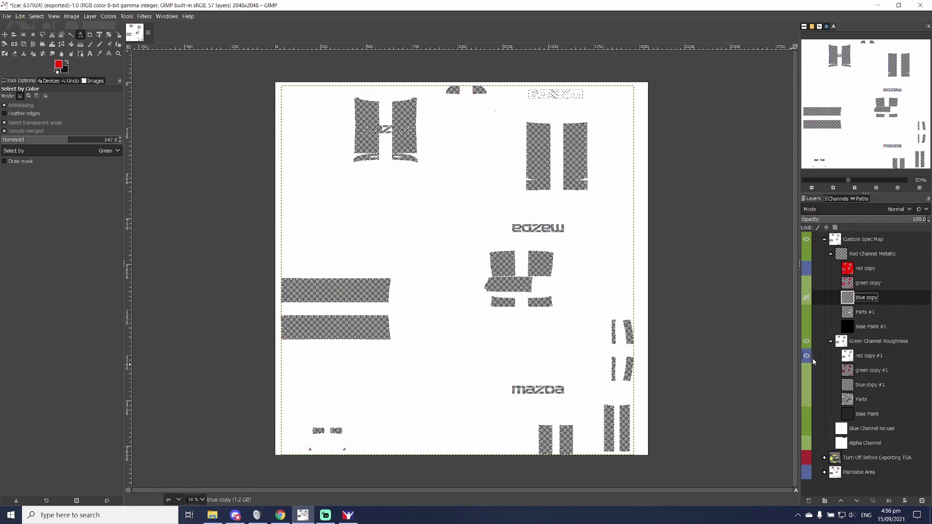
click(852, 356)
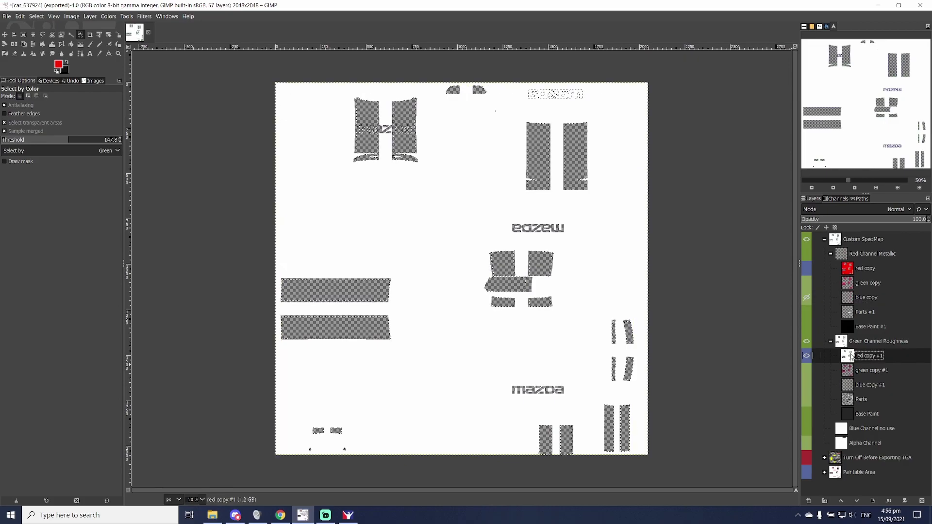
right_click(429, 234)
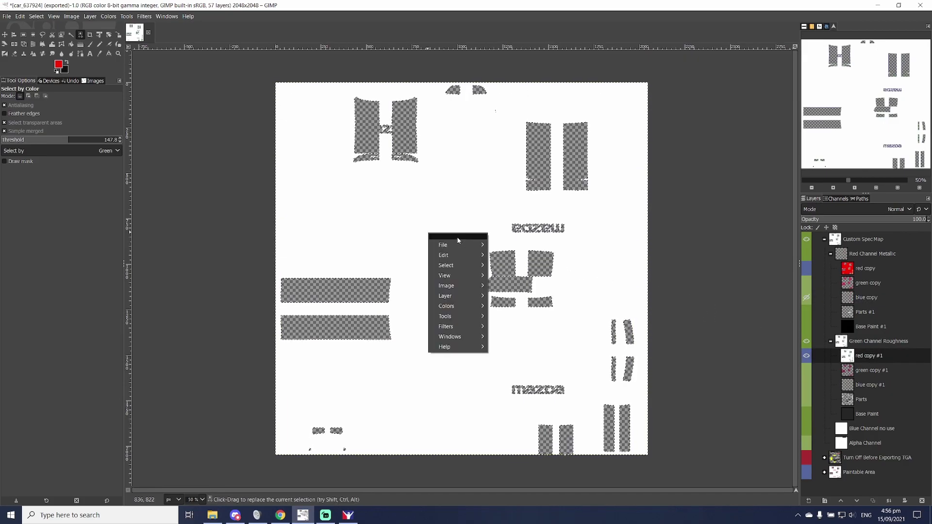
- Set the foreground to pure green and fill red copy #1's selected area with it
click(57, 65)
click(155, 117)
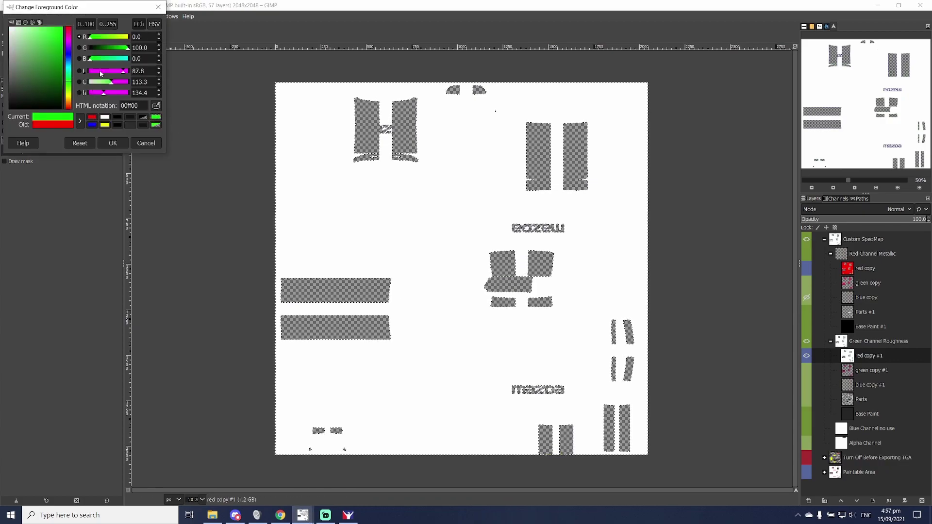
click(116, 143)
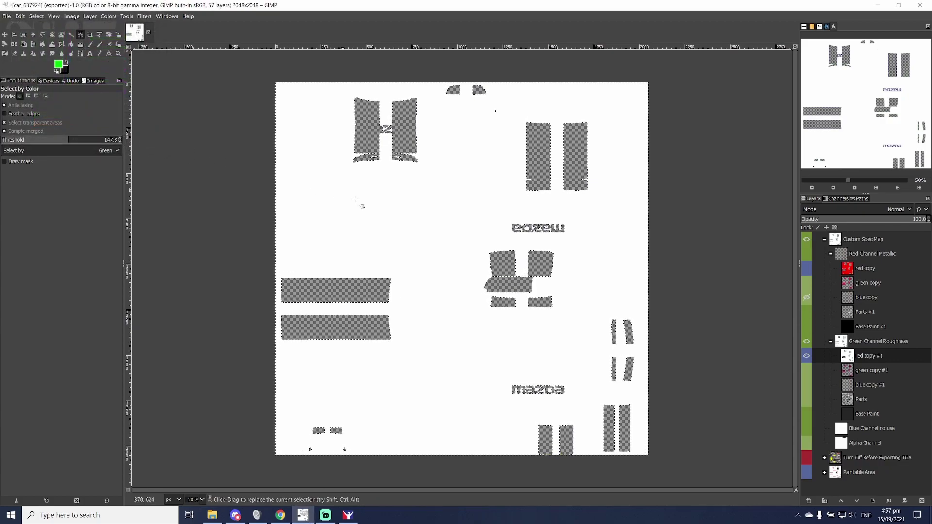
mouse_move(455, 255)
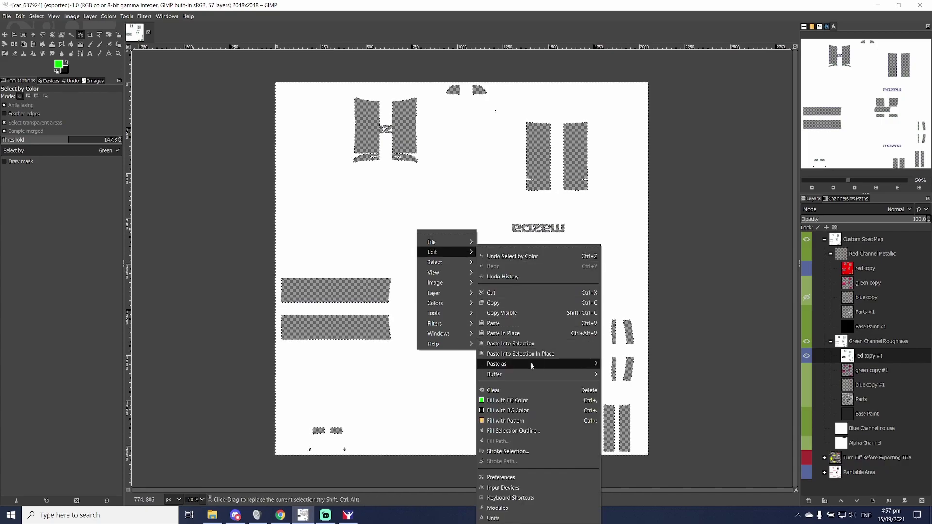
click(534, 431)
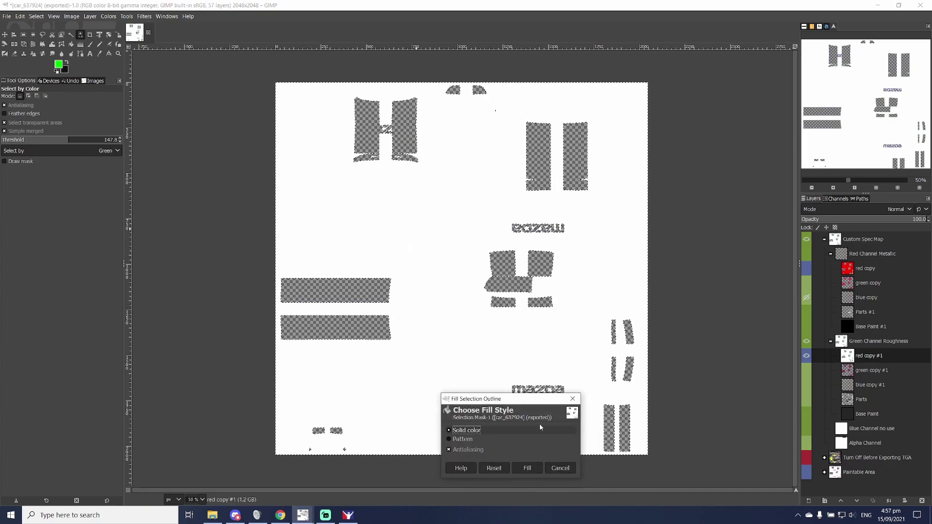
click(527, 467)
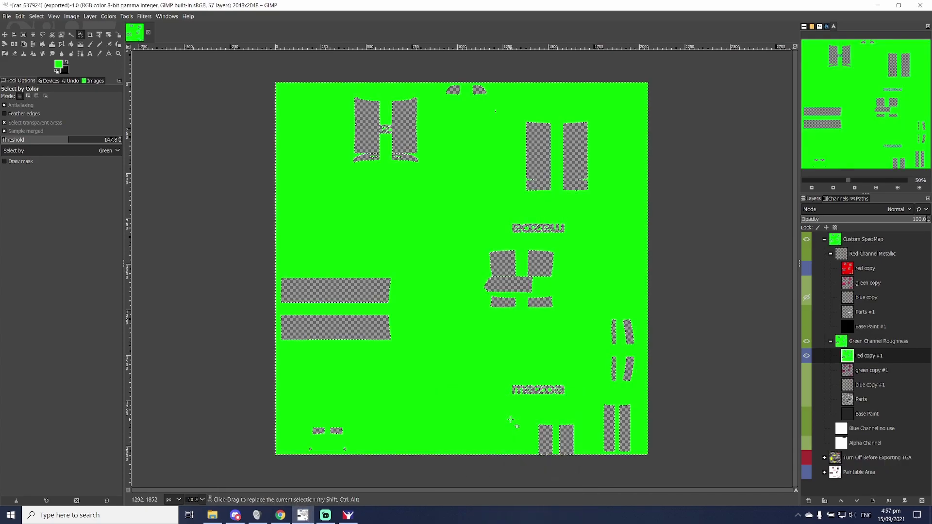
- On green copy #1, select the black part shapes by colour and fill them green
click(848, 373)
click(806, 355)
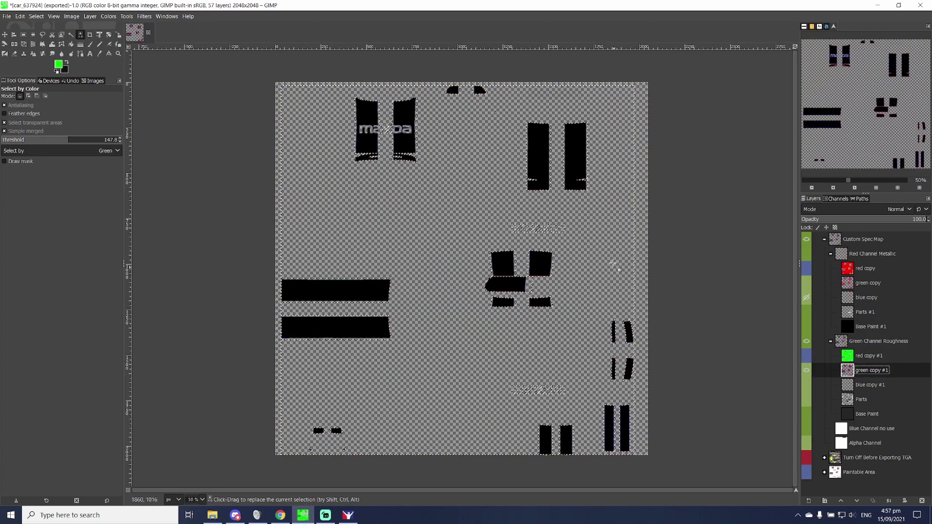
click(541, 150)
right_click(543, 154)
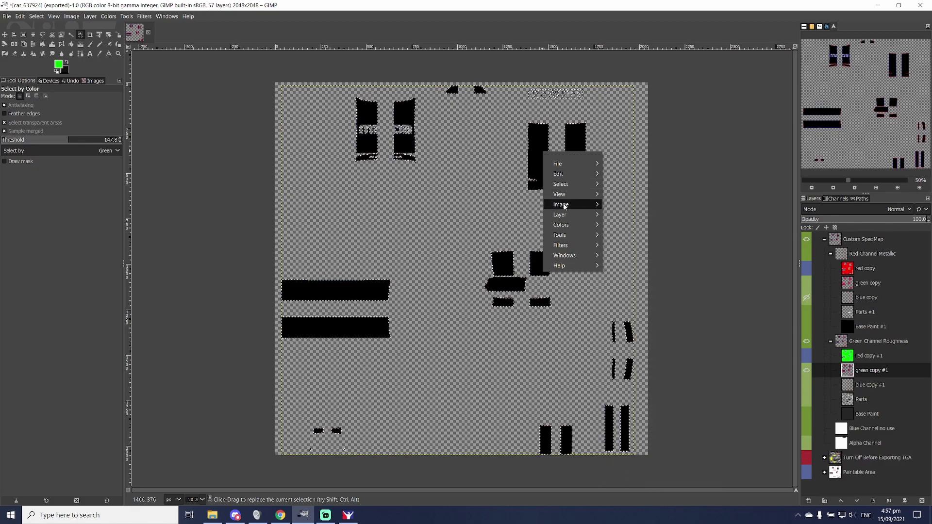
mouse_move(568, 174)
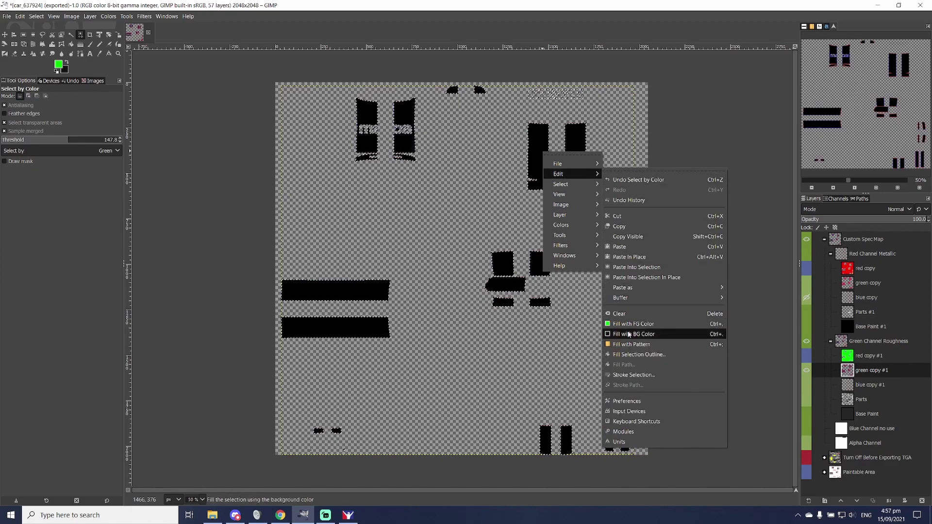
click(627, 355)
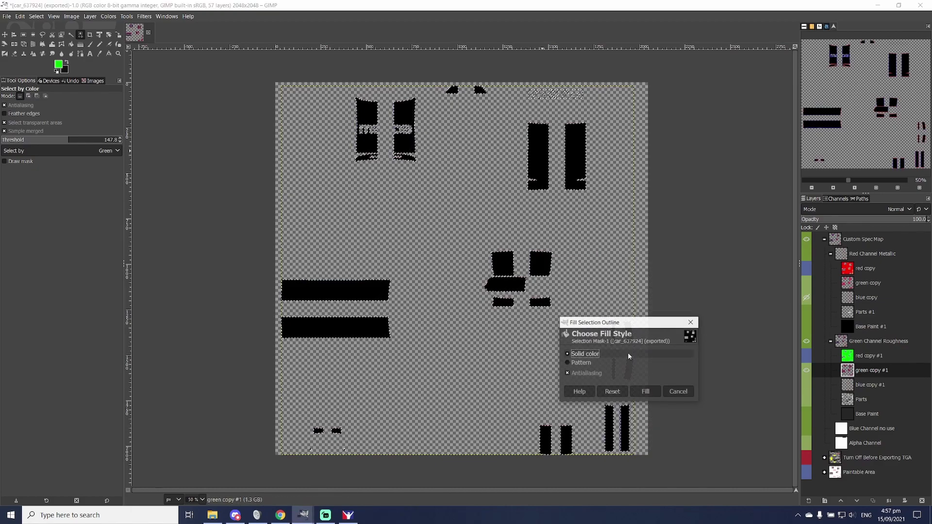
click(649, 392)
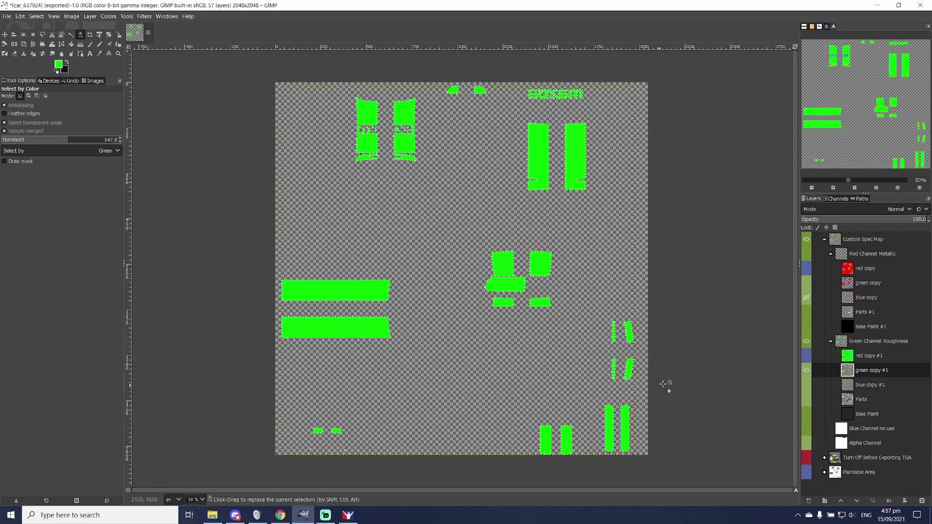
- On blue copy #1, fill the selected part outlines with green, then hide the layer
click(848, 386)
click(807, 384)
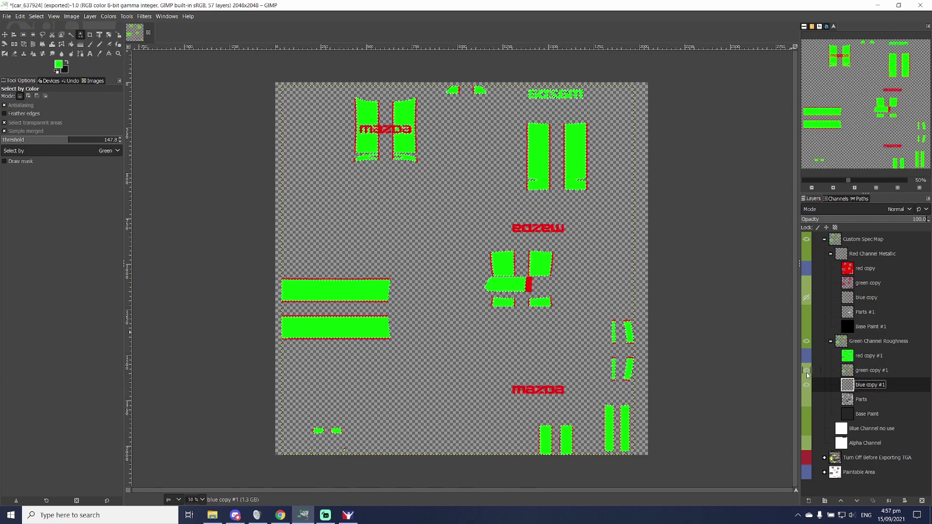
click(807, 370)
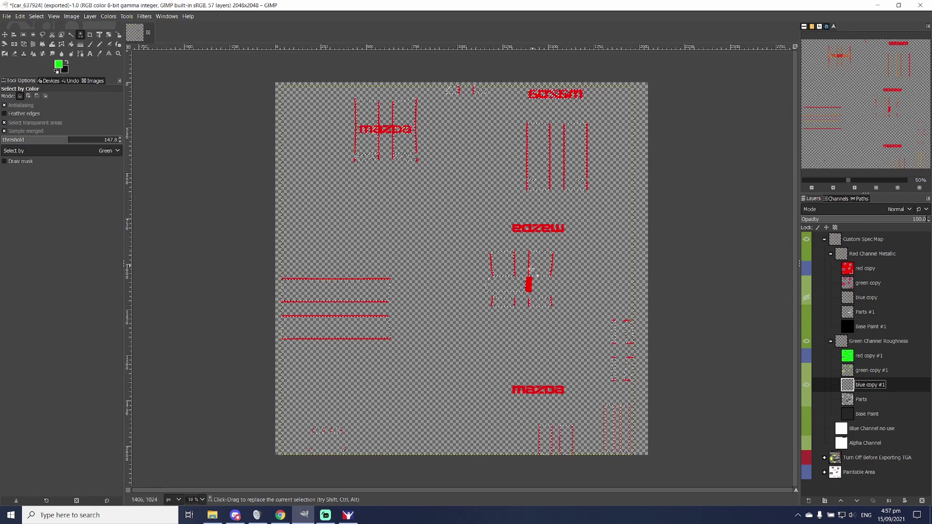
right_click(533, 286)
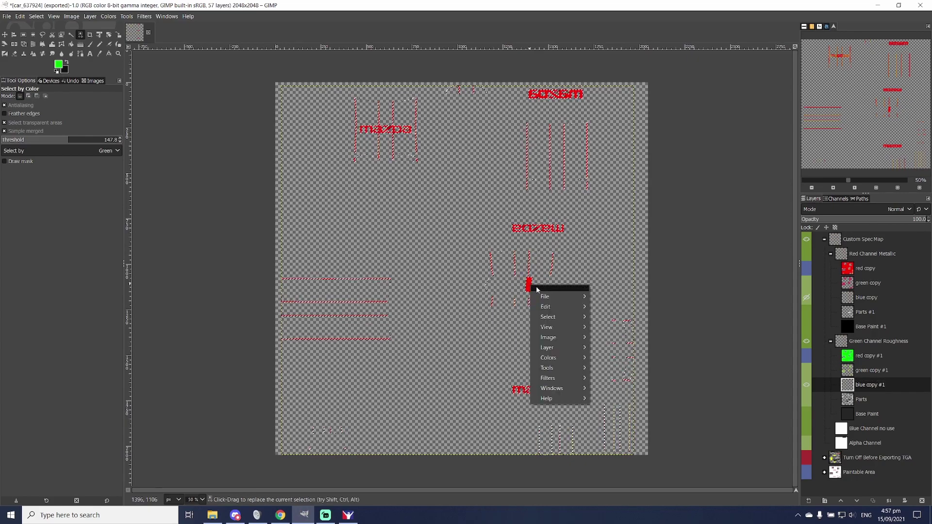
mouse_move(542, 308)
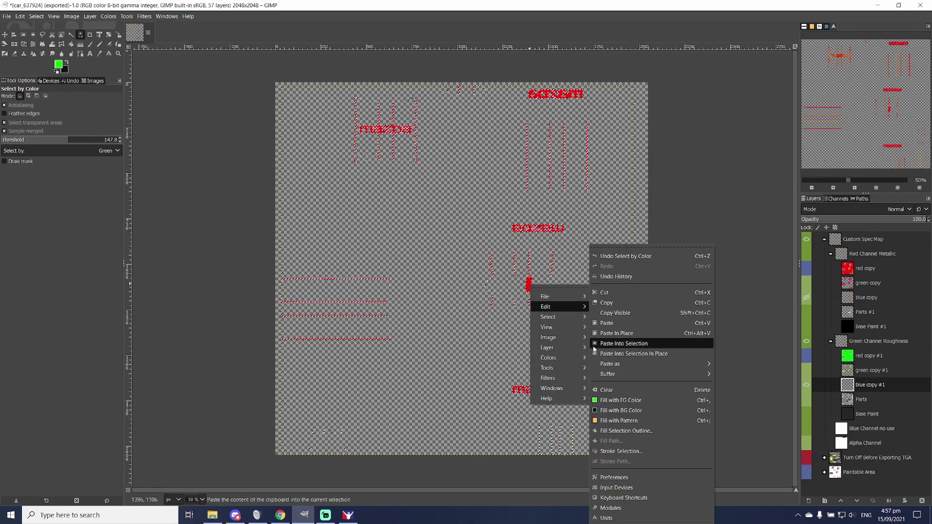
click(613, 432)
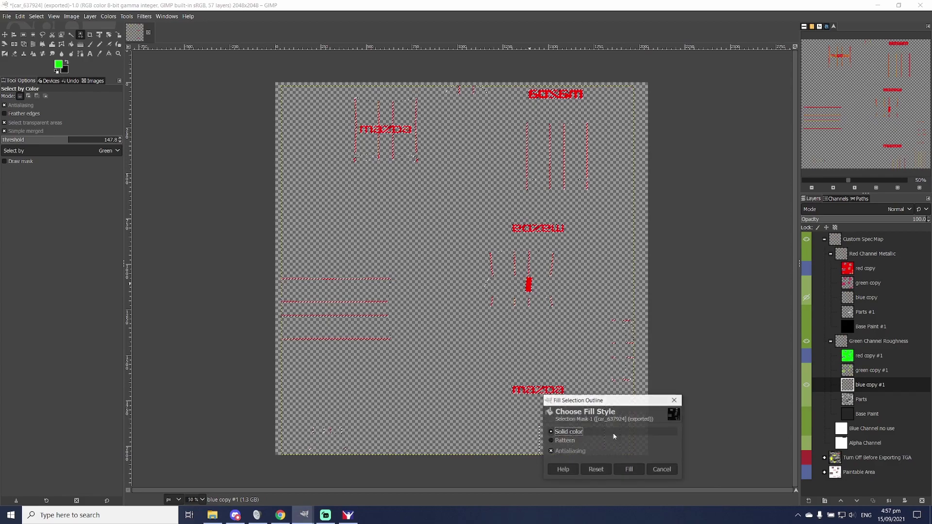
click(630, 469)
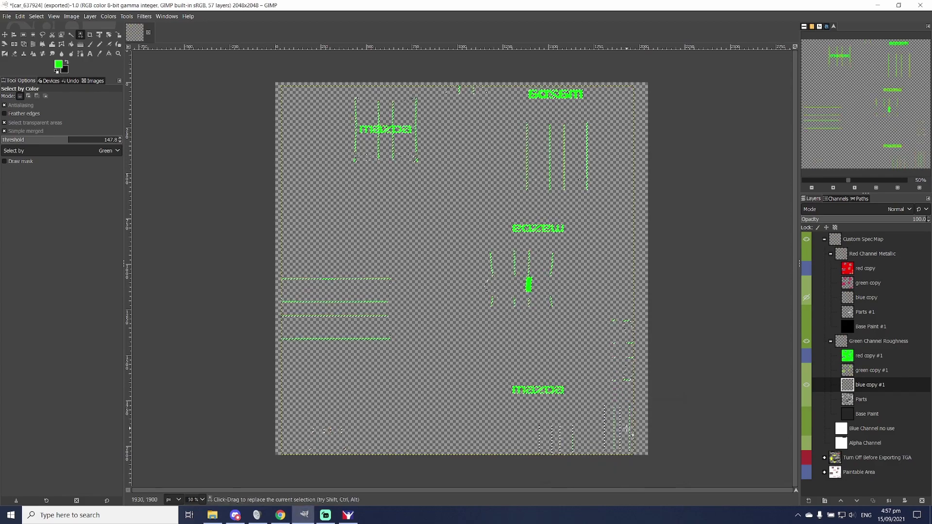
click(807, 386)
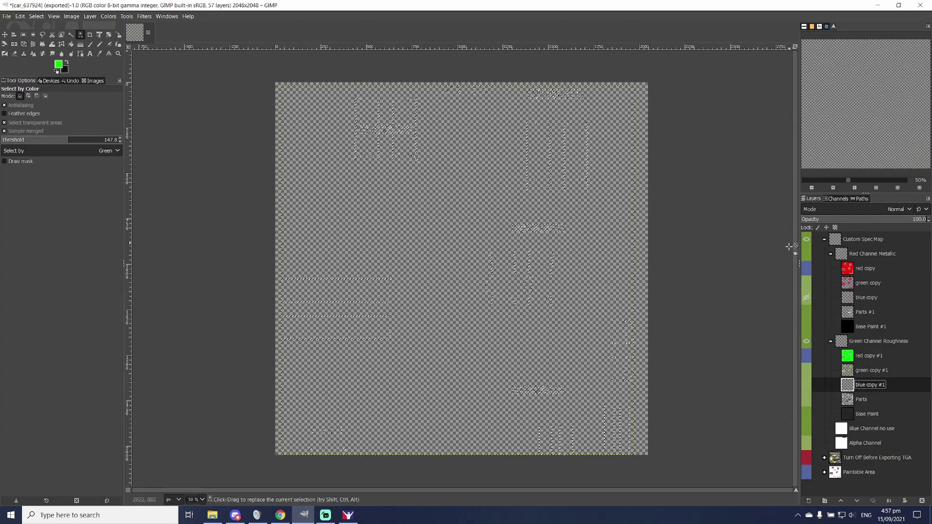
- Show the Red Channel Metallic group, red copy and green copy #1 layers
click(806, 268)
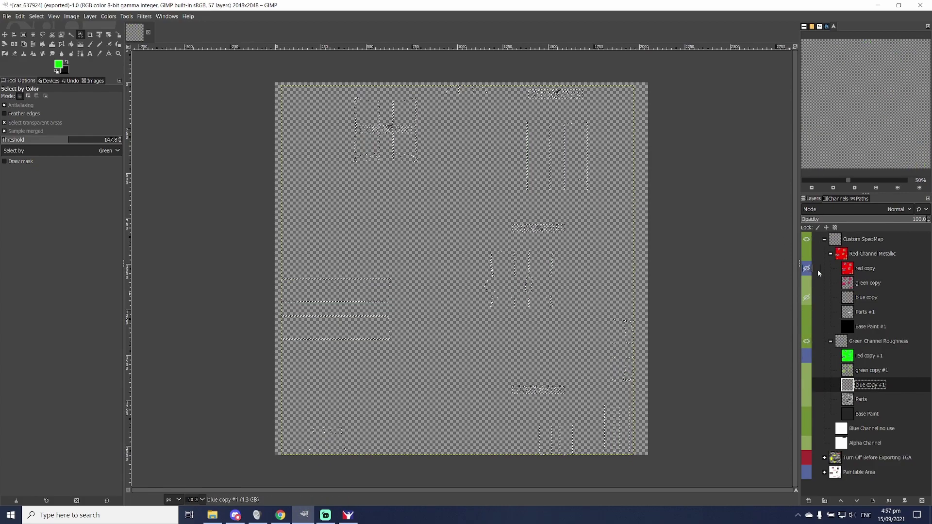
click(807, 254)
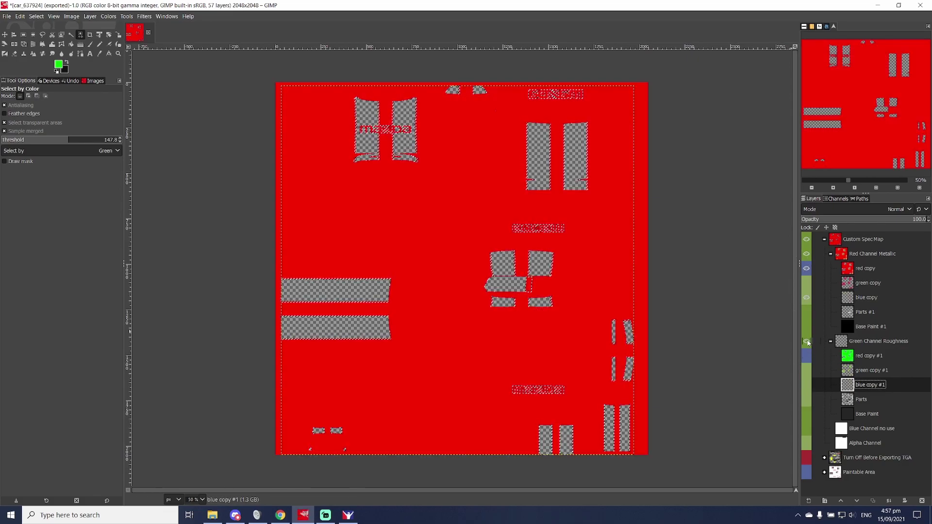
click(807, 370)
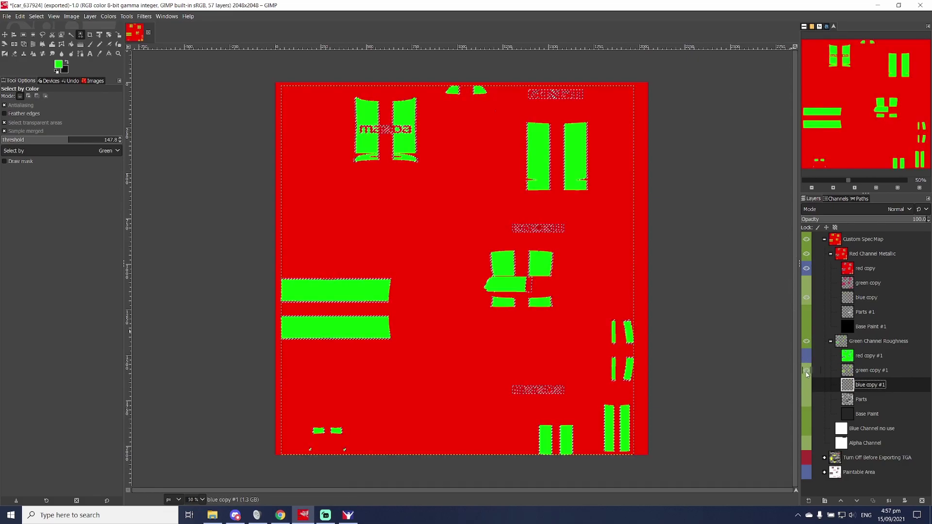
- Lower opacity of red copy, red copy #1 and green copy #1 to about two-thirds (67.8, 65.2, 66.4)
click(859, 270)
click(886, 221)
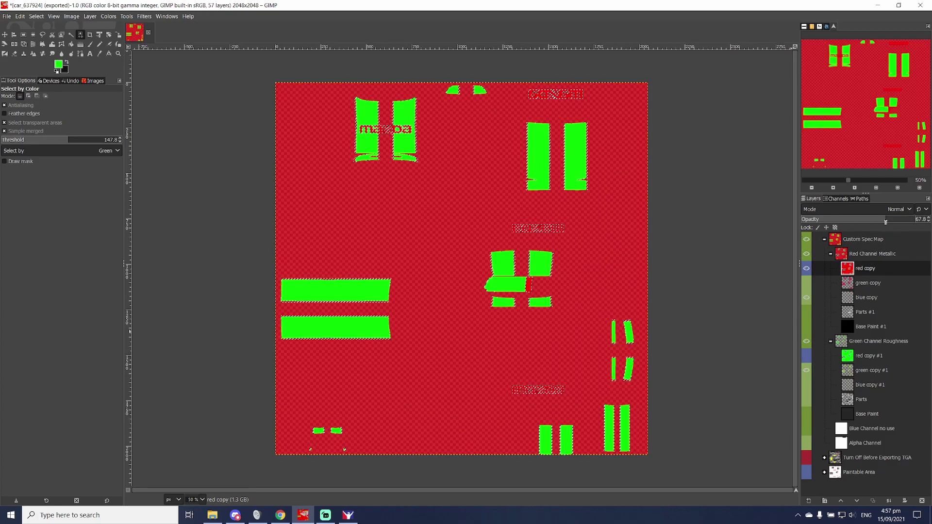
click(867, 355)
drag(894, 223, 885, 225)
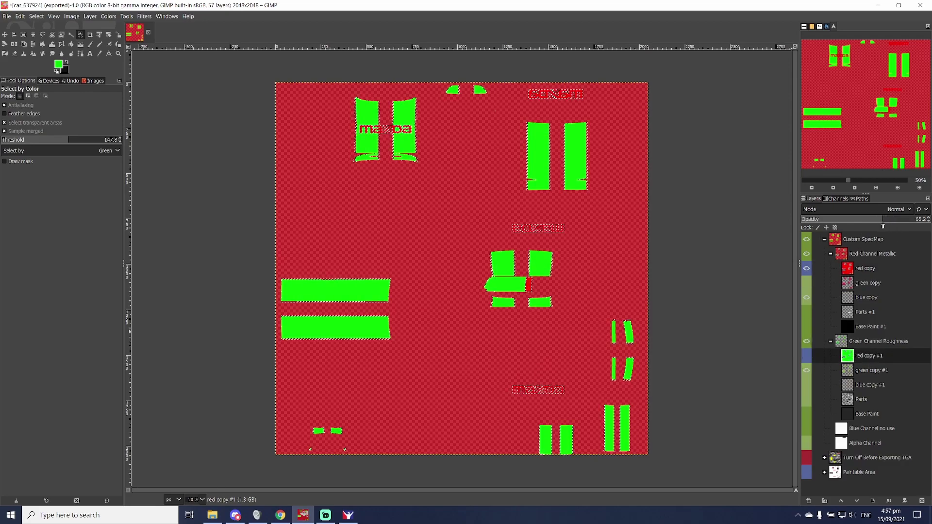
click(859, 371)
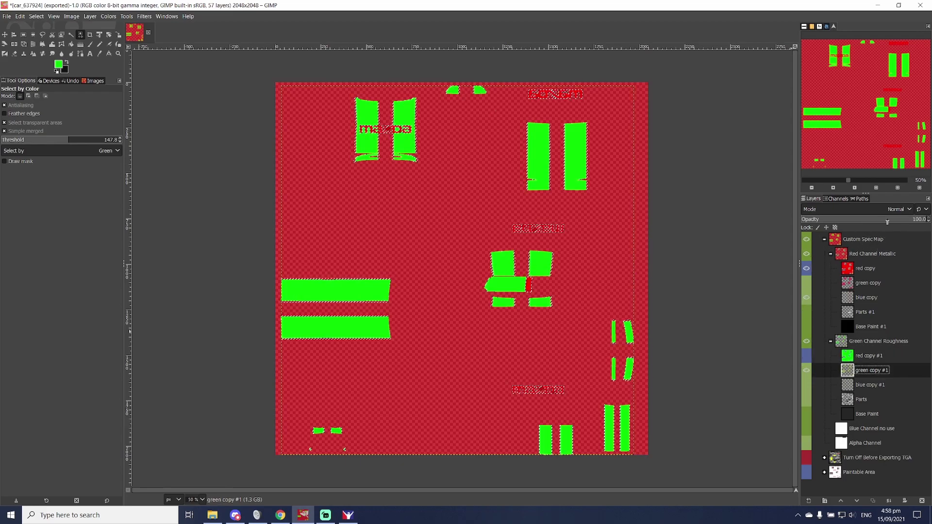
click(887, 222)
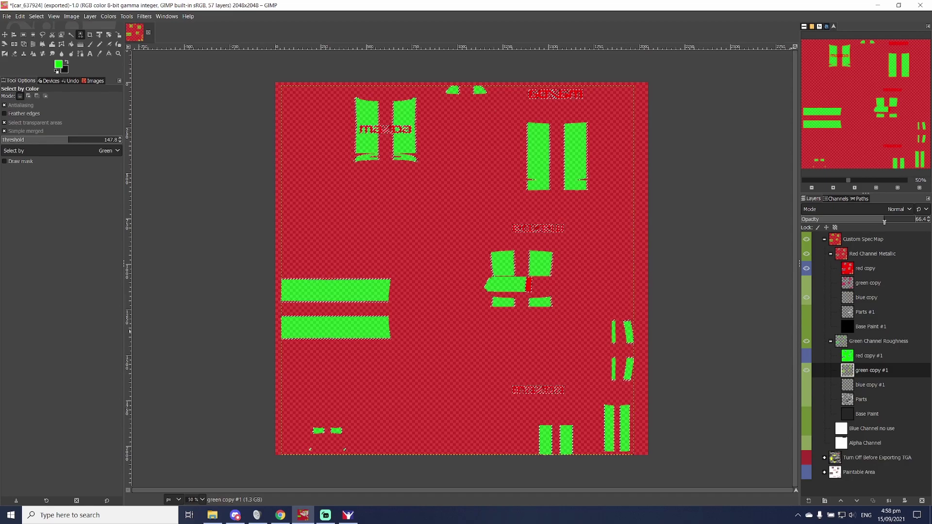
- Select and hide the blue copy layer
click(853, 389)
click(848, 299)
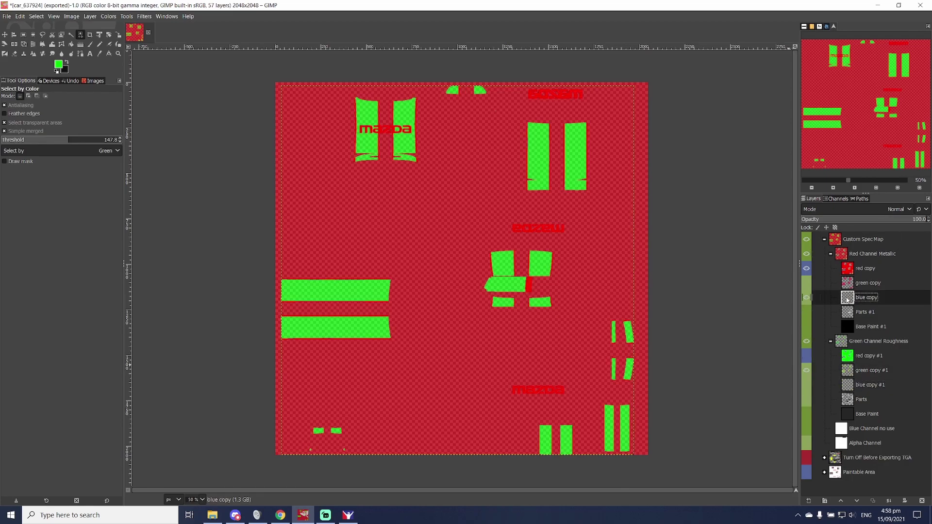
click(806, 298)
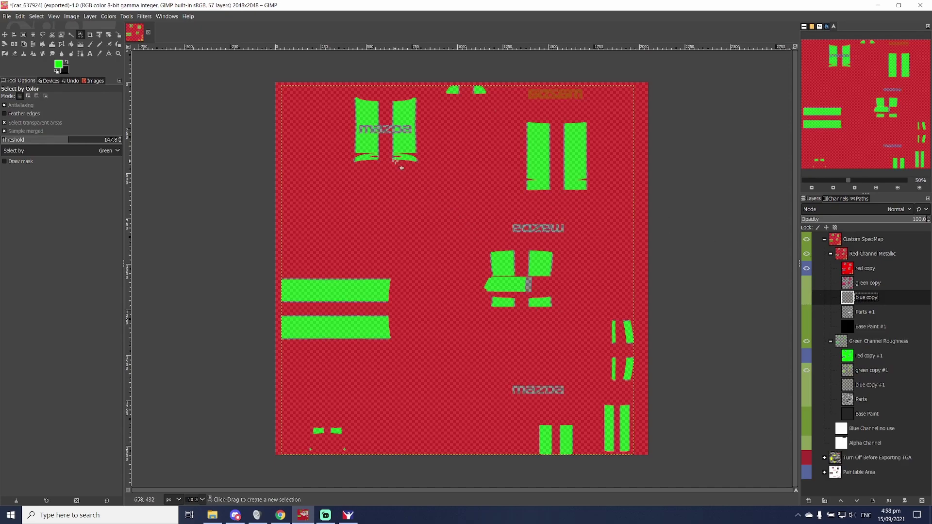
- Export the spec map as a car_spec TGA named with the customer ID into mx5 mx52016, then switch to iRacing
click(7, 17)
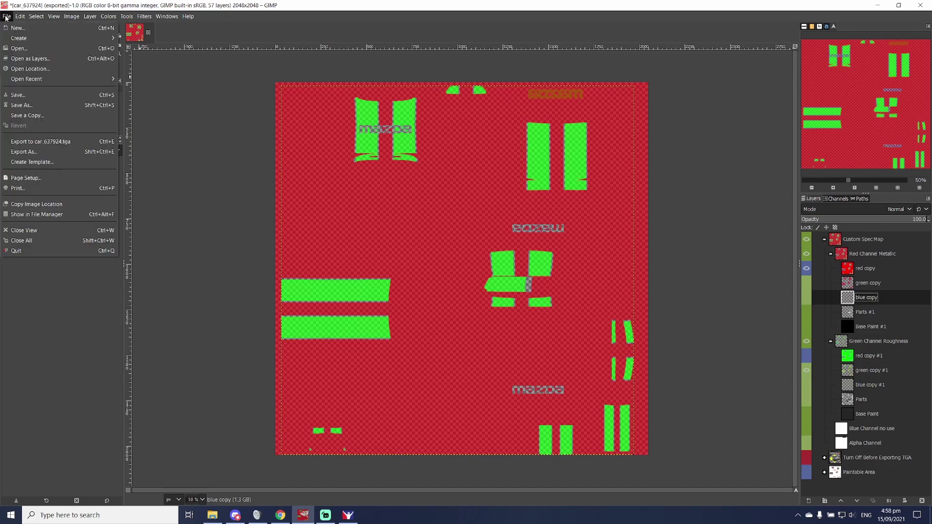
mouse_move(20, 17)
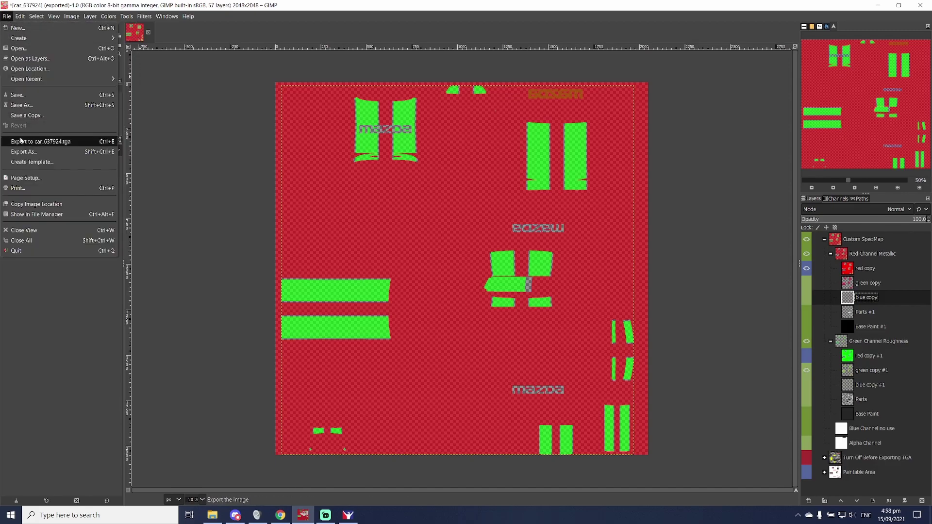
click(24, 152)
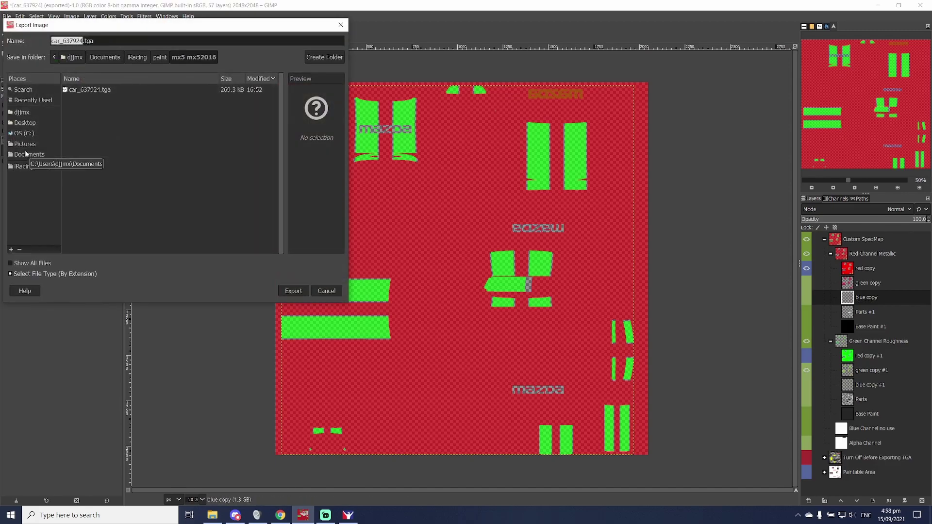
click(62, 42)
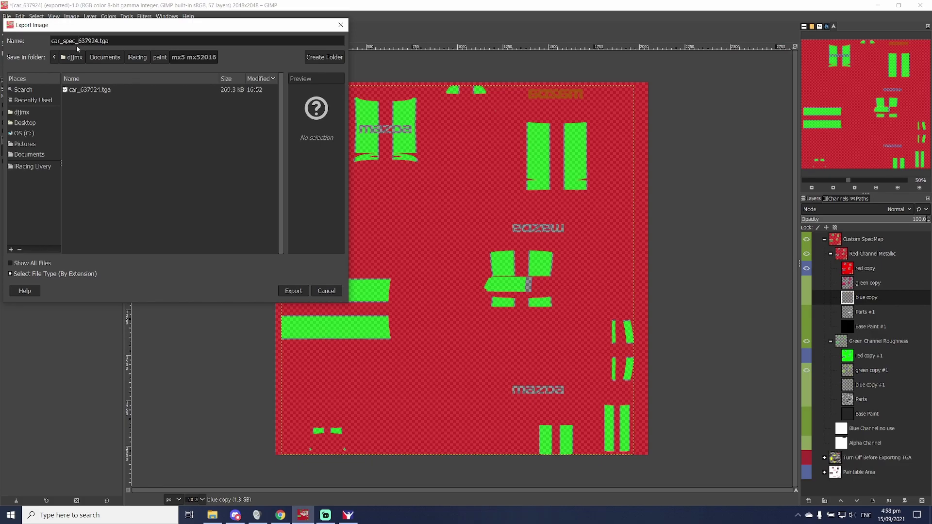
click(293, 291)
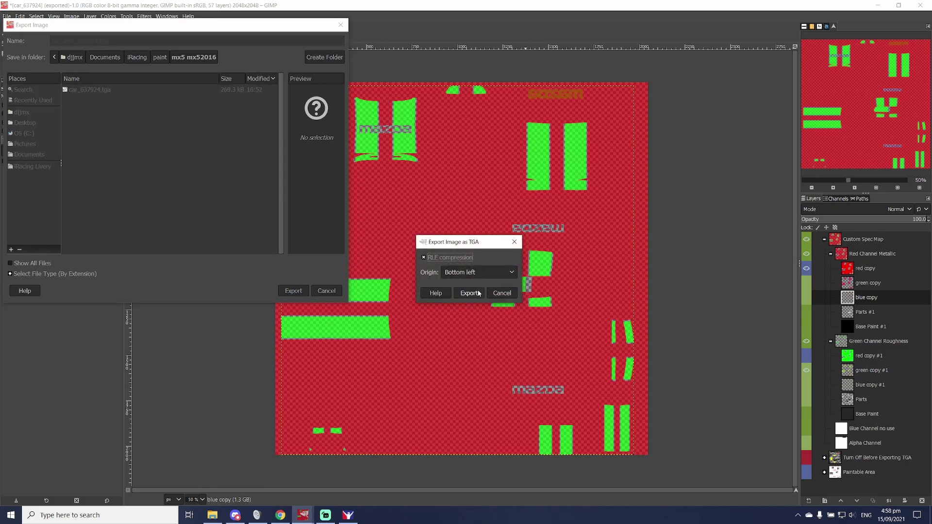
click(474, 291)
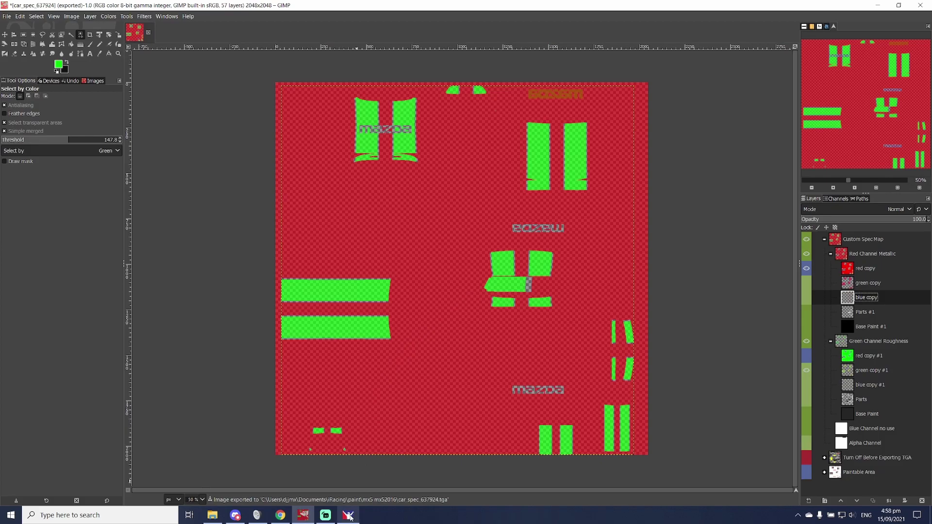
click(350, 517)
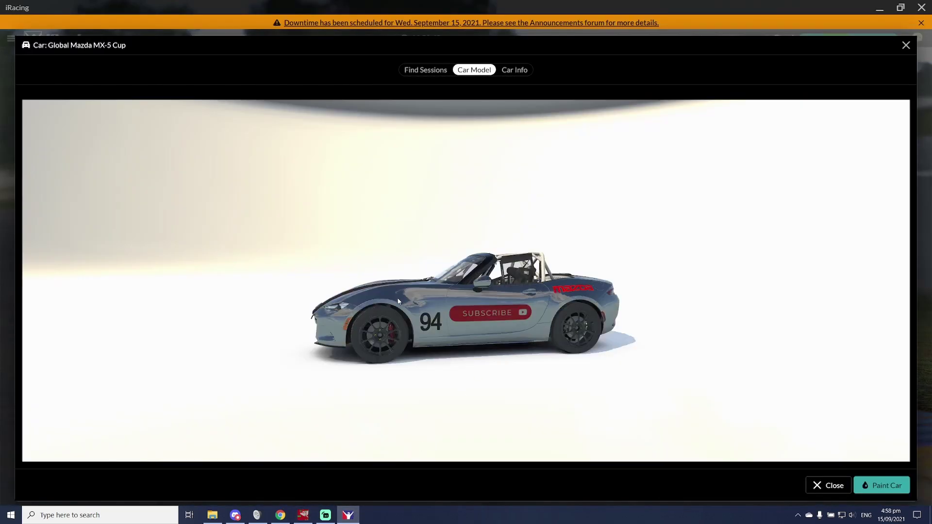
- Rotate the iRacing car through front three-quarter, left side and rear views, then return to GIMP
drag(398, 301, 442, 311)
scroll(442, 316, up, 3)
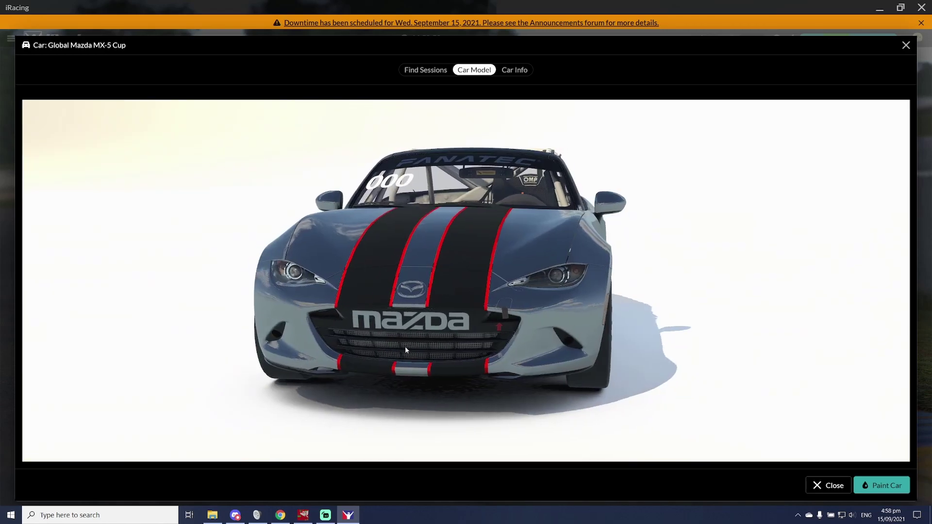
drag(406, 345, 334, 331)
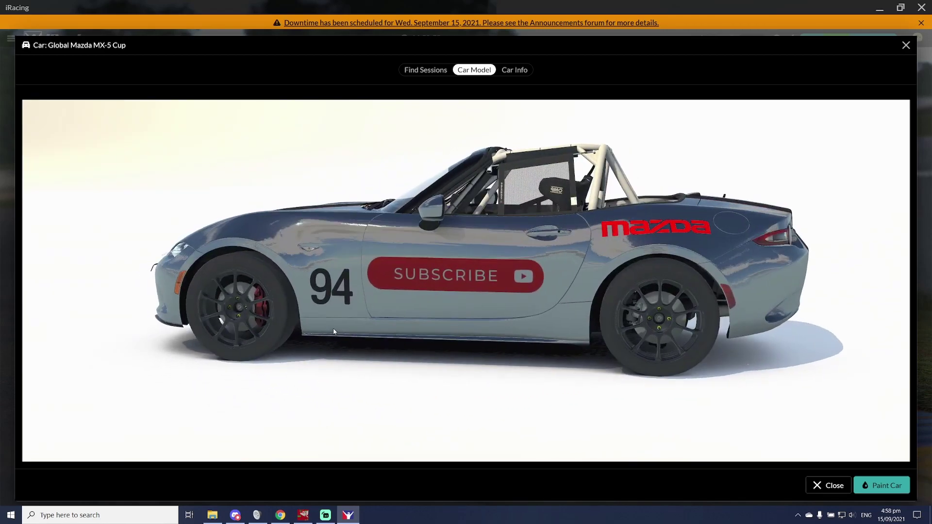
drag(563, 296, 421, 289)
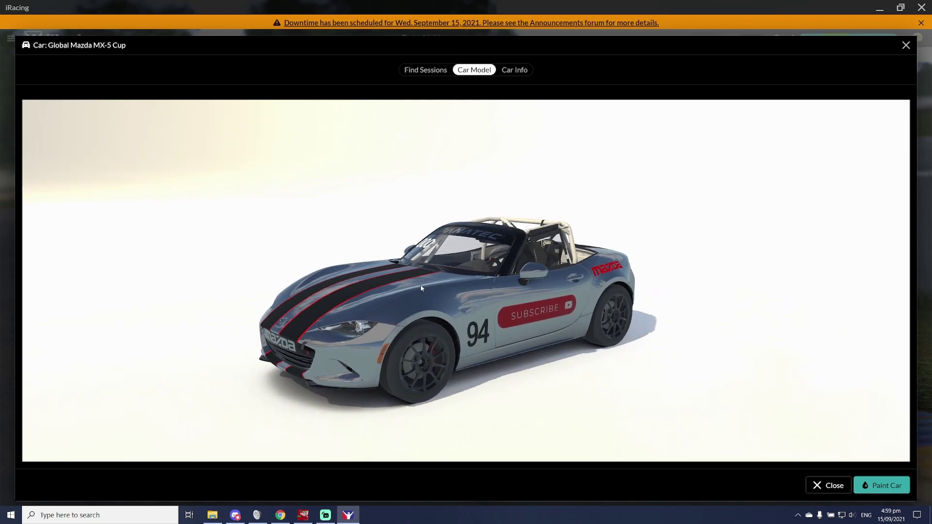
click(307, 521)
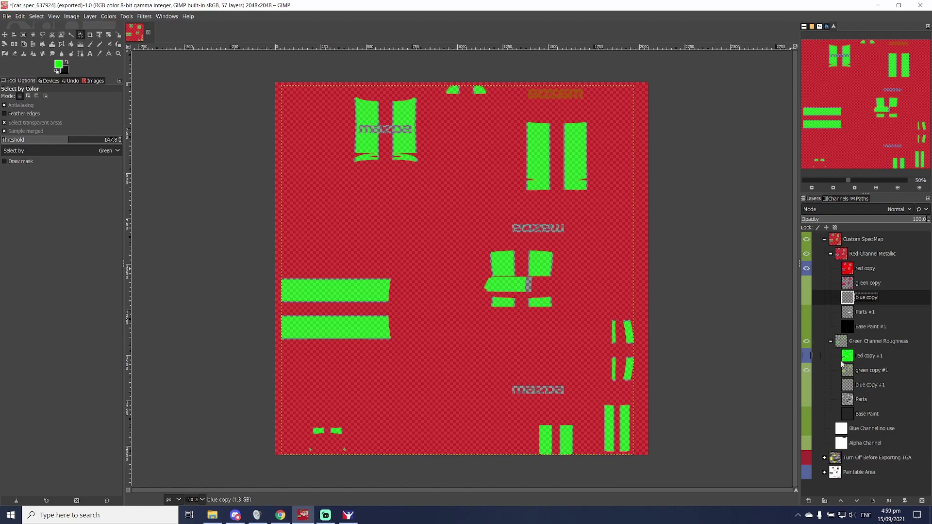
- Make the red copy #1 layer visible and set its opacity to 82.9
click(807, 357)
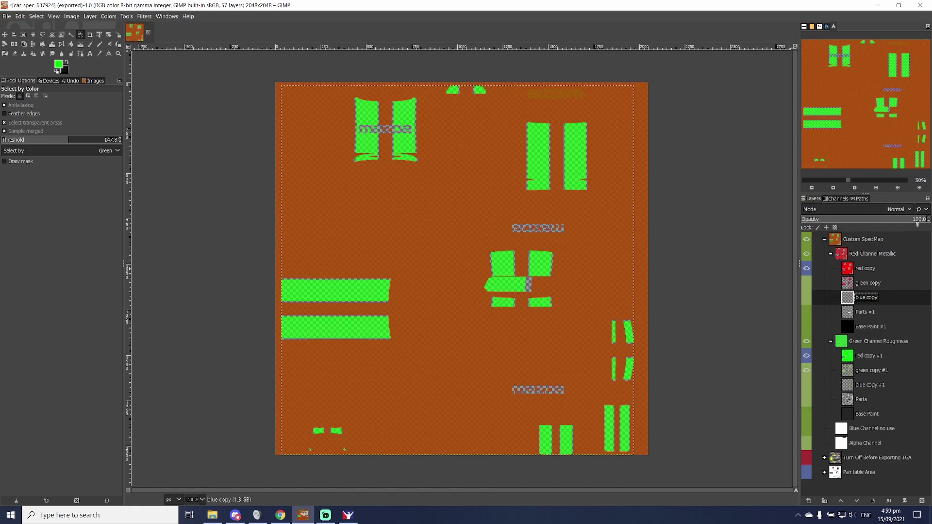
click(859, 358)
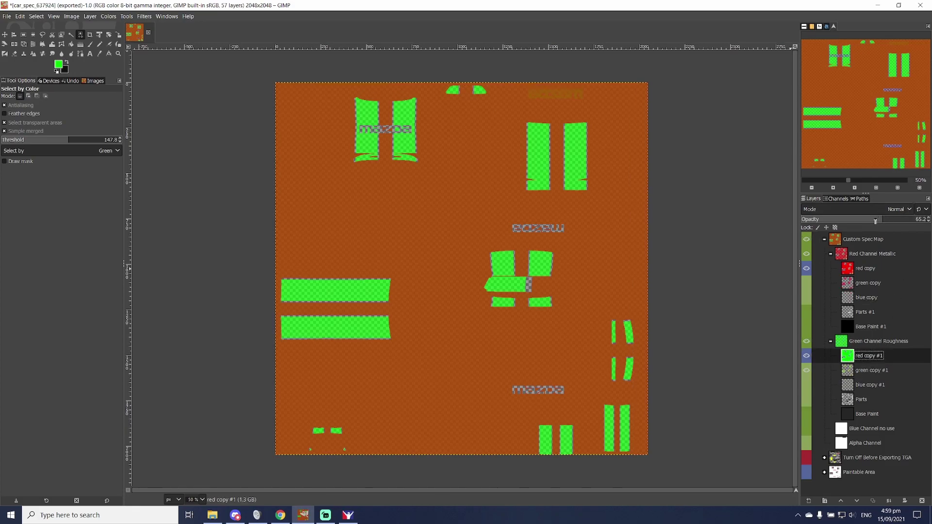
drag(875, 222, 907, 222)
- Re-export the spec map over car_spec_637924.tga and switch back to iRacing
click(6, 16)
click(37, 143)
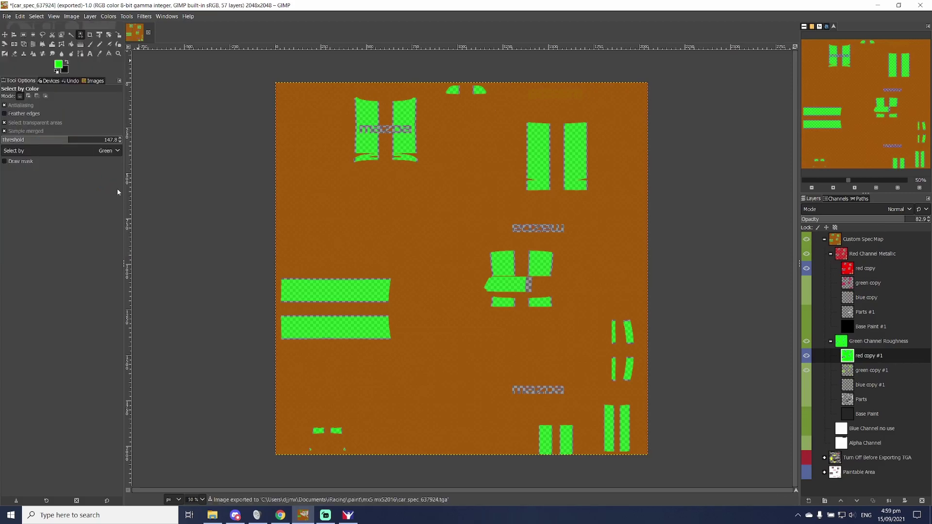
click(348, 515)
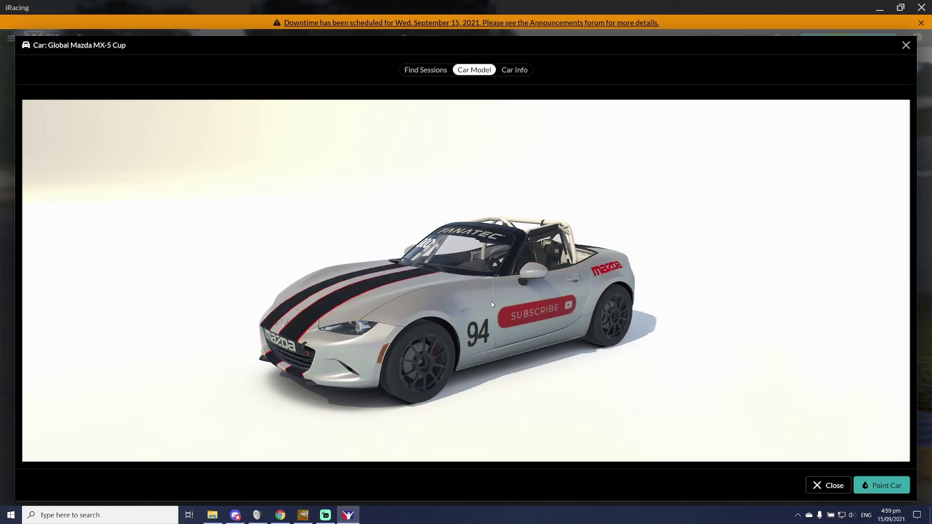
mouse_move(491, 304)
mouse_down()
mouse_move(415, 294)
mouse_move(478, 301)
mouse_up()
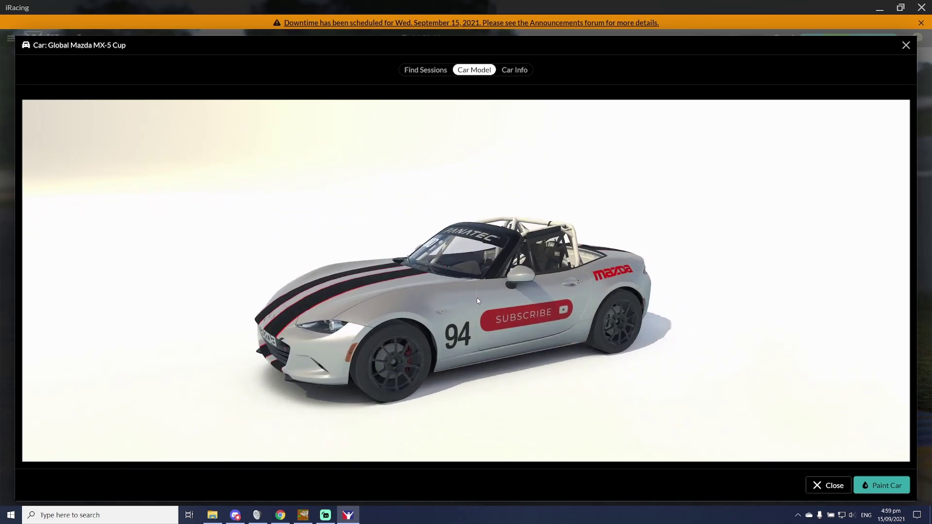
mouse_move(314, 316)
mouse_down()
mouse_move(440, 327)
mouse_move(287, 315)
mouse_move(308, 328)
mouse_up()
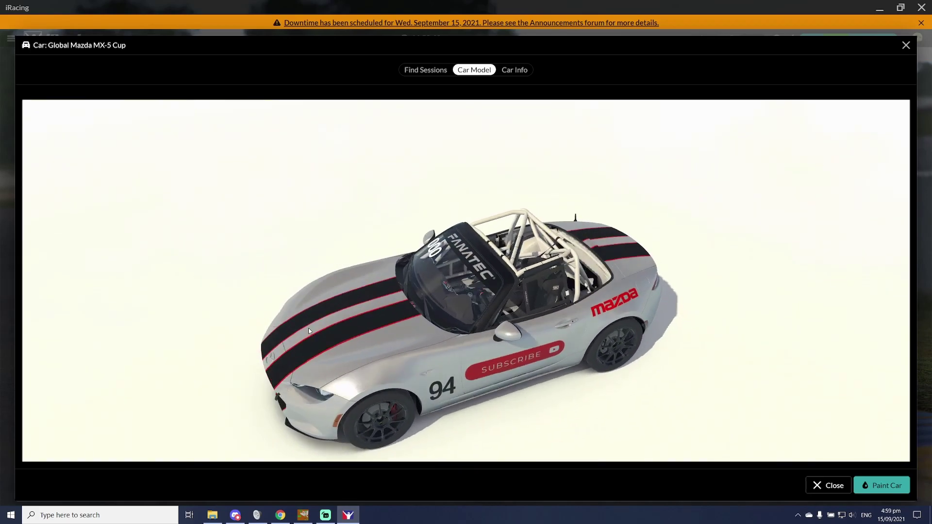